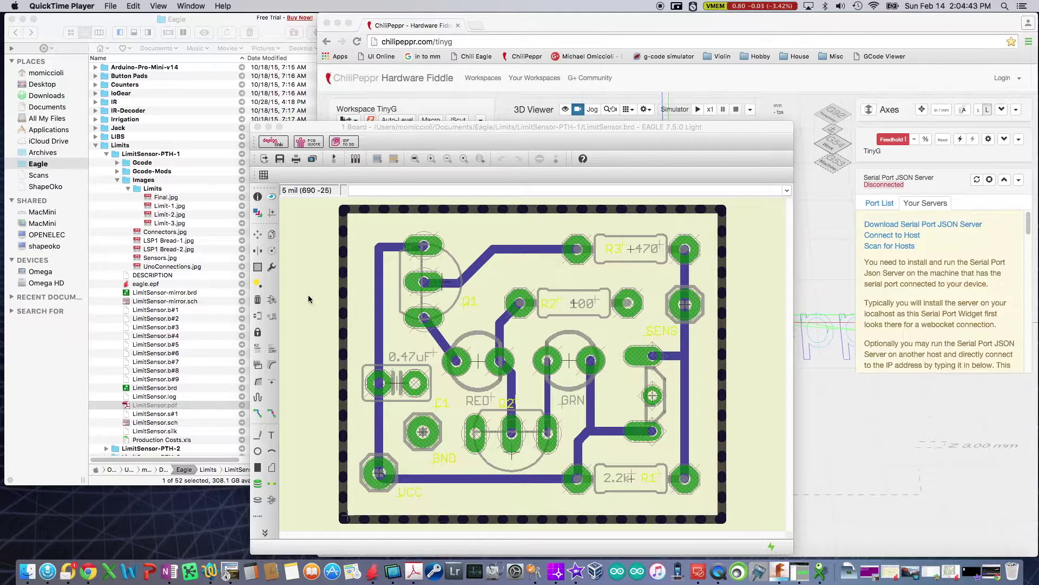
# Preview the Limit-1.jpg photo of a milled board in Quick Look, then close it
pyautogui.click(174, 207)
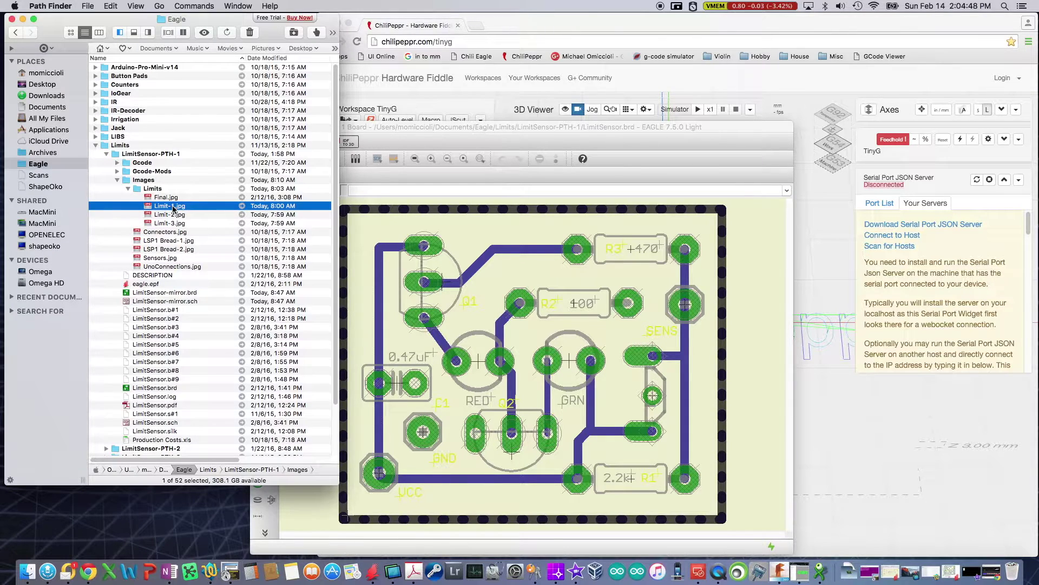
pyautogui.click(204, 33)
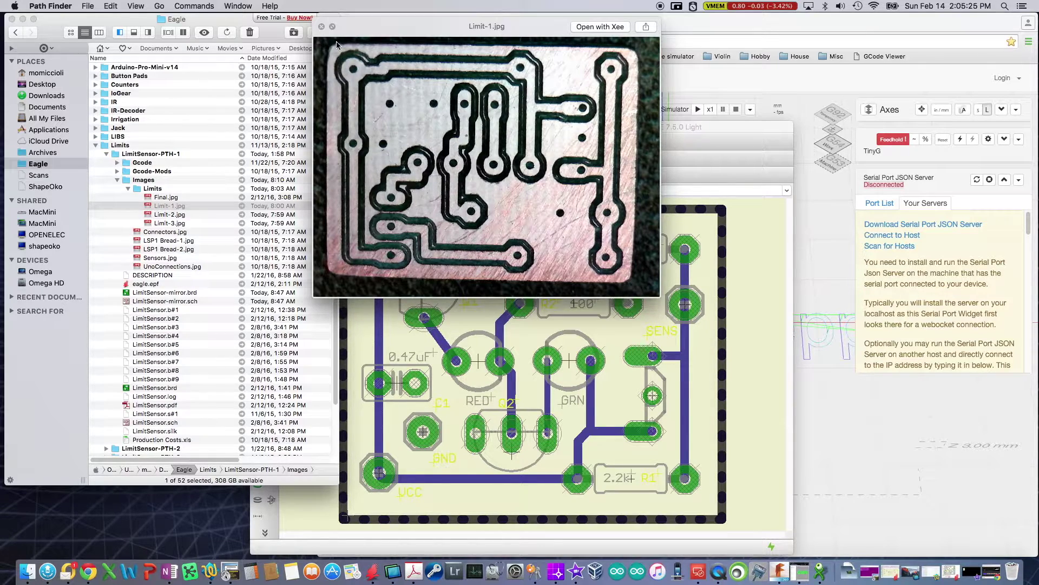
pyautogui.click(322, 27)
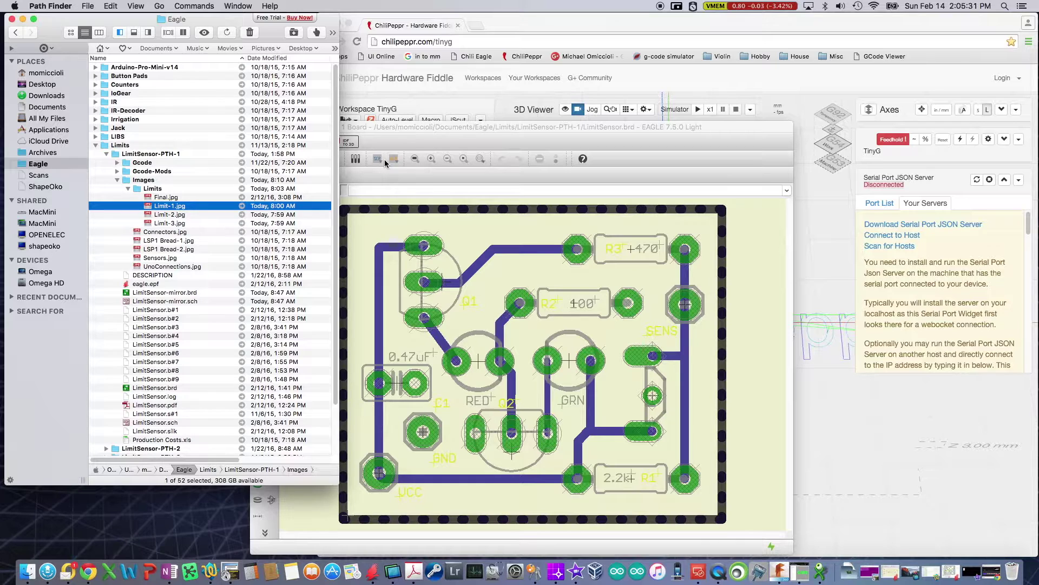
# Preview Limit-3.jpg and park the photo at the lower left beside the EAGLE layout
pyautogui.click(161, 224)
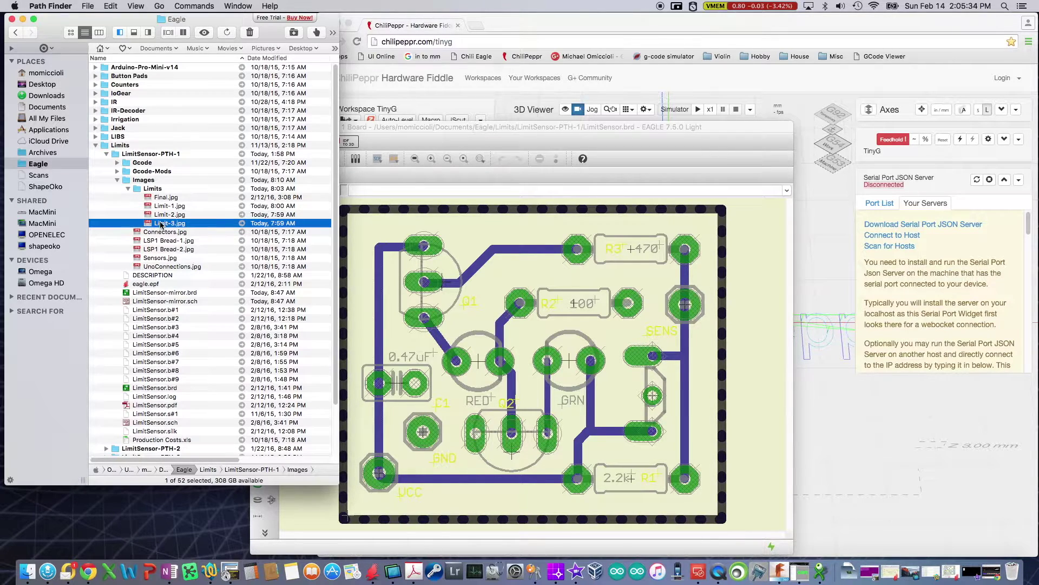
pyautogui.click(204, 33)
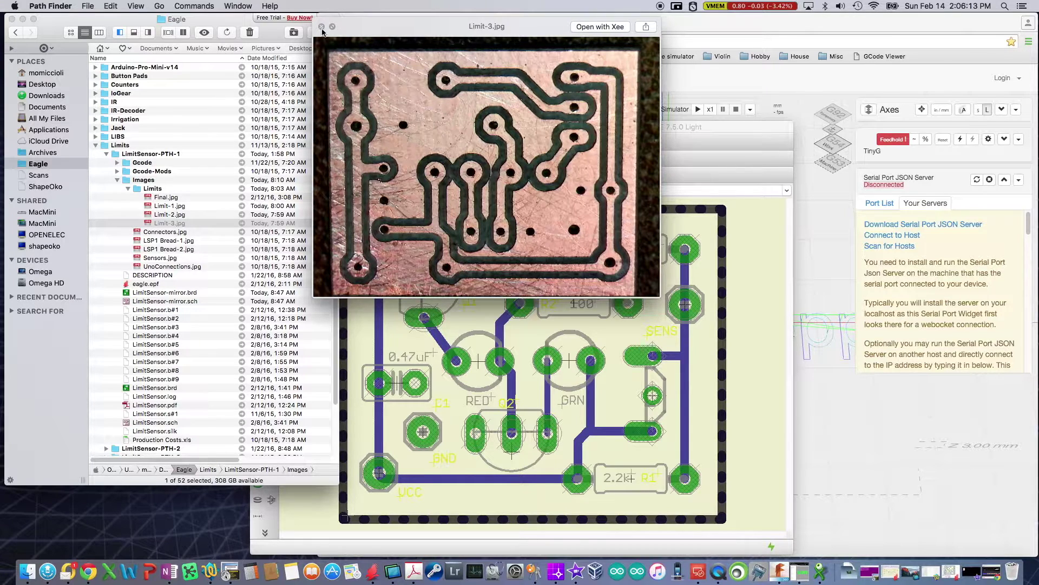
pyautogui.moveTo(354, 28); pyautogui.dragTo(60, 273)
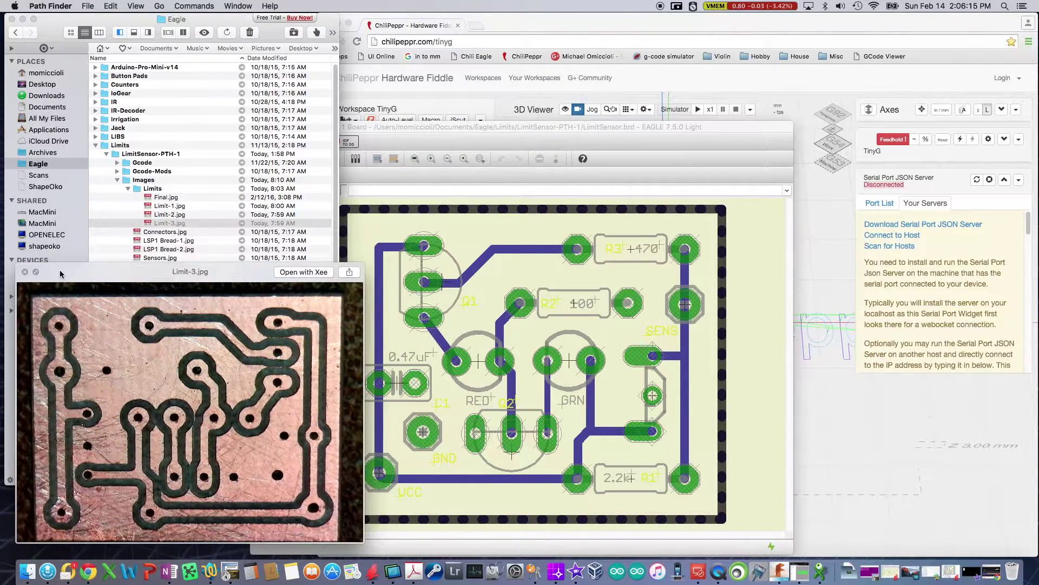
pyautogui.click(743, 256)
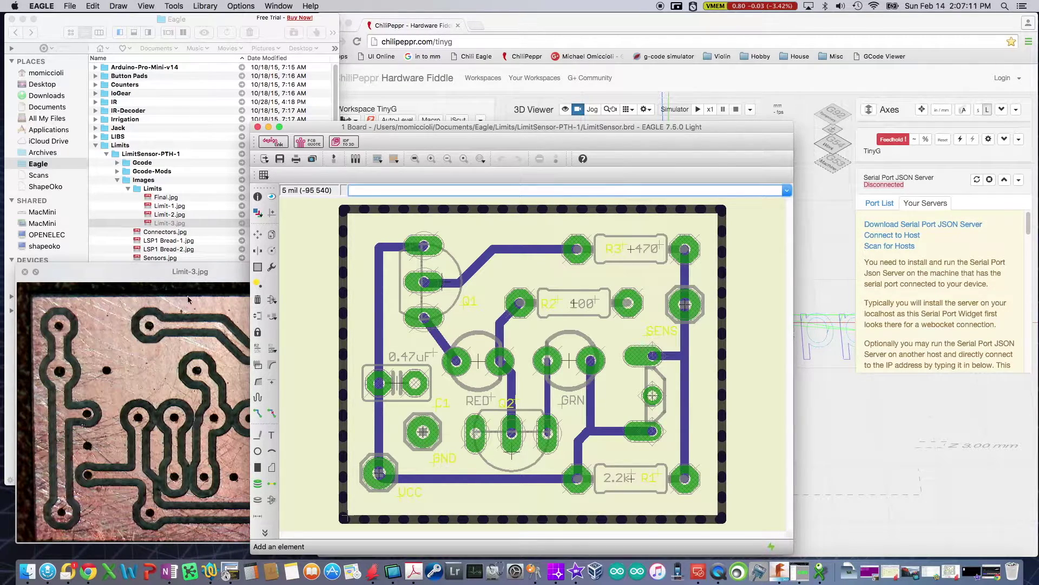
# Show the Limit-2.jpg milled-board photo beside the LimitSensor layout for comparison
pyautogui.click(160, 217)
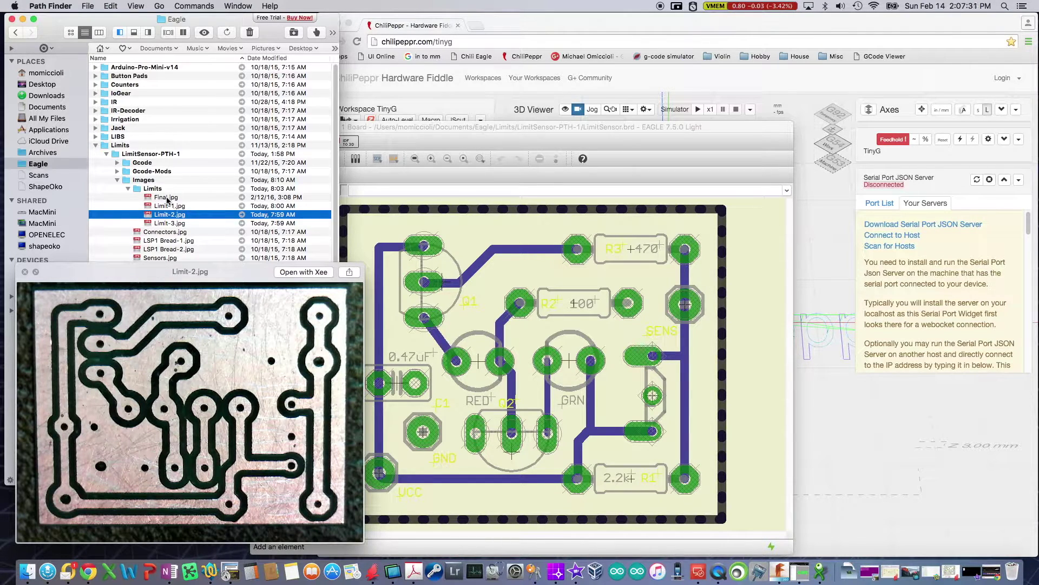
# View the Final.jpg photo of three finished boards, close it, and return to EAGLE
pyautogui.click(166, 198)
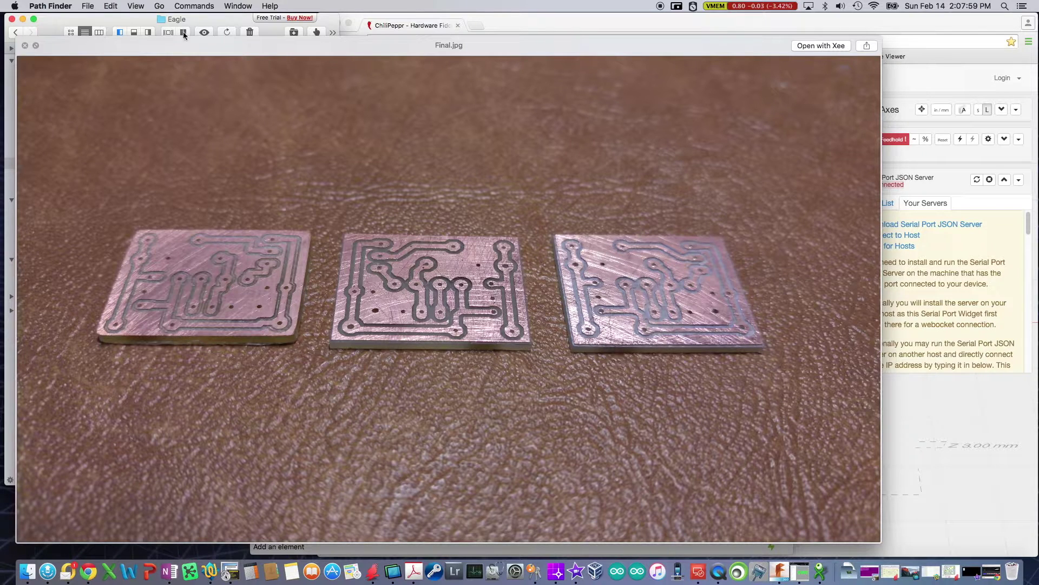
pyautogui.click(25, 48)
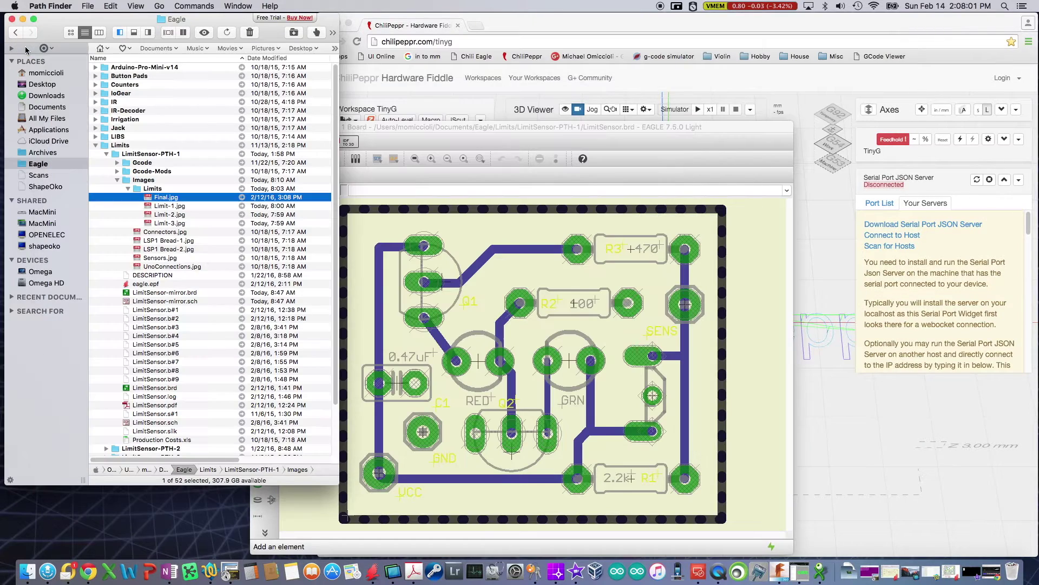
pyautogui.click(463, 242)
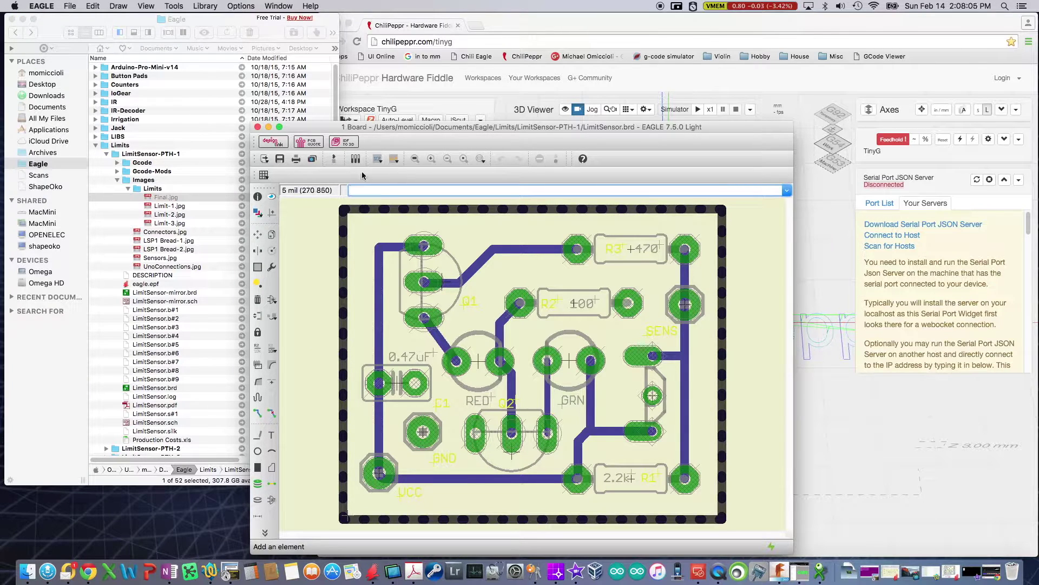
# Run mirror-board.ulp from the Run ULP list to mirror the LimitSensor board
pyautogui.click(394, 159)
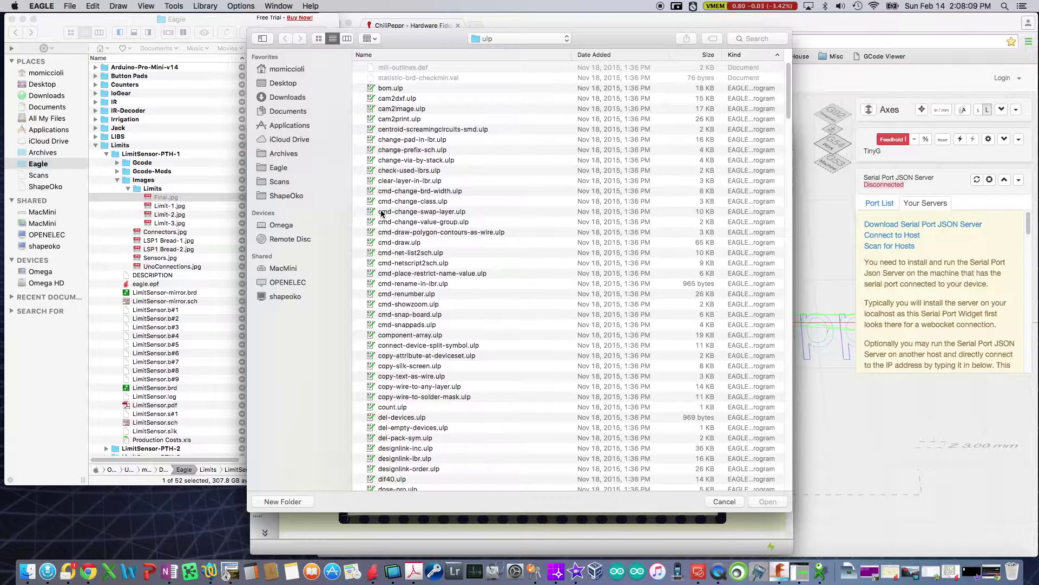
pyautogui.scroll(-10, 383, 215)
pyautogui.scroll(-8, 382, 215)
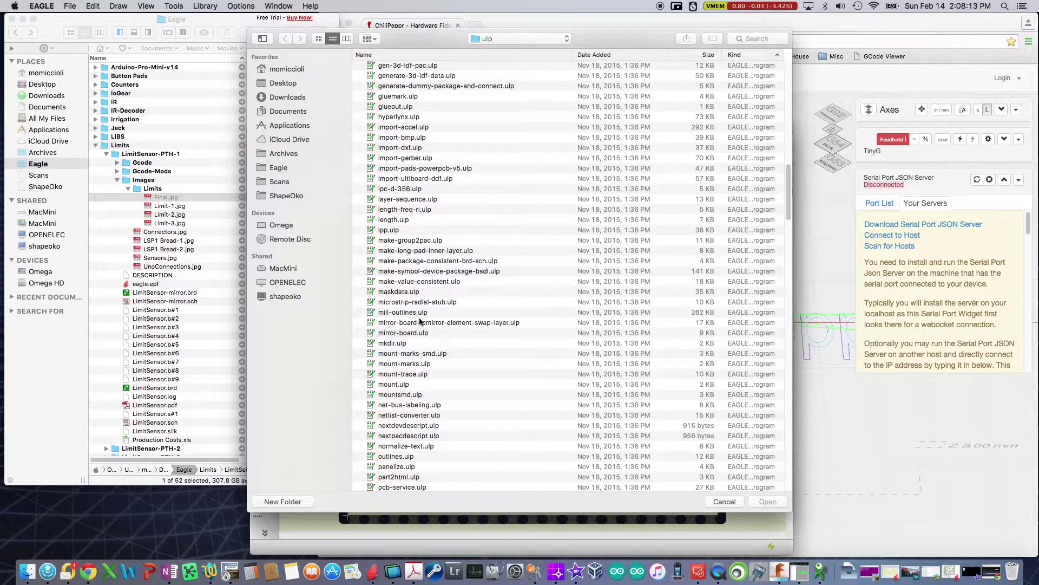
pyautogui.scroll(-2, 420, 321)
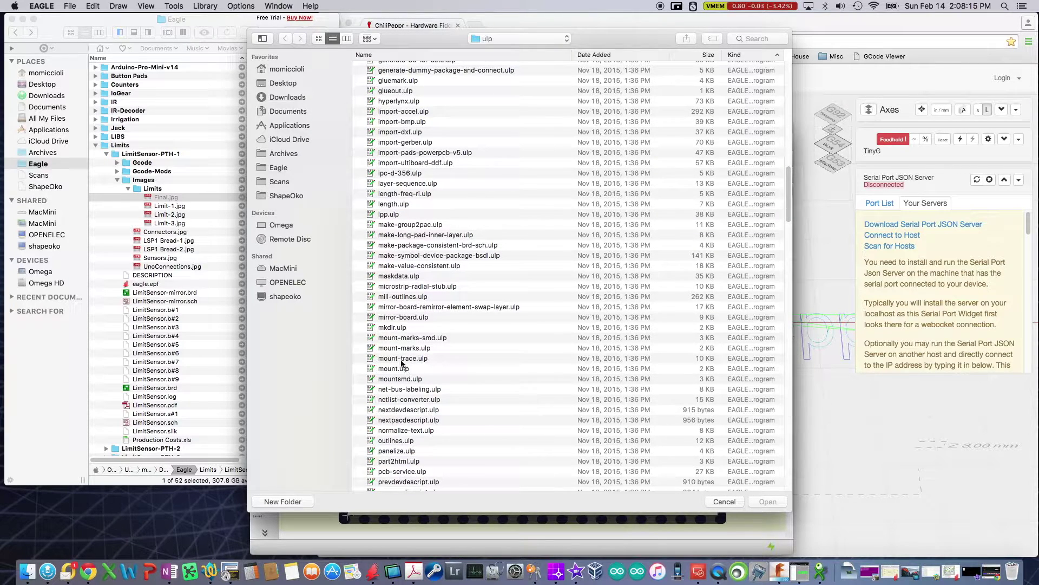
pyautogui.click(403, 319)
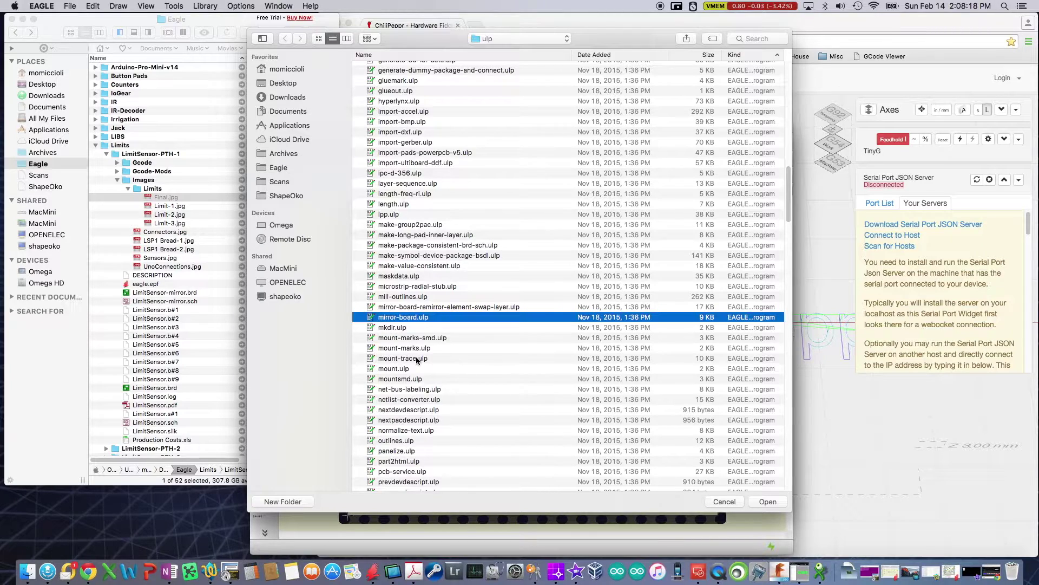
pyautogui.doubleClick(417, 319)
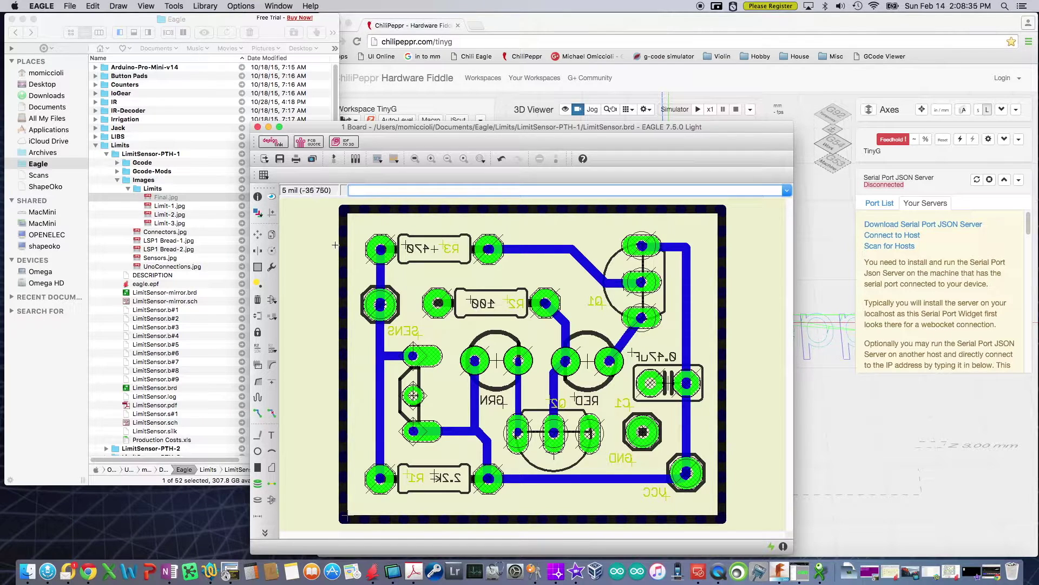
# Save the board as LimitSensor-mirror.brd, overwriting the existing mirror files
pyautogui.click(70, 6)
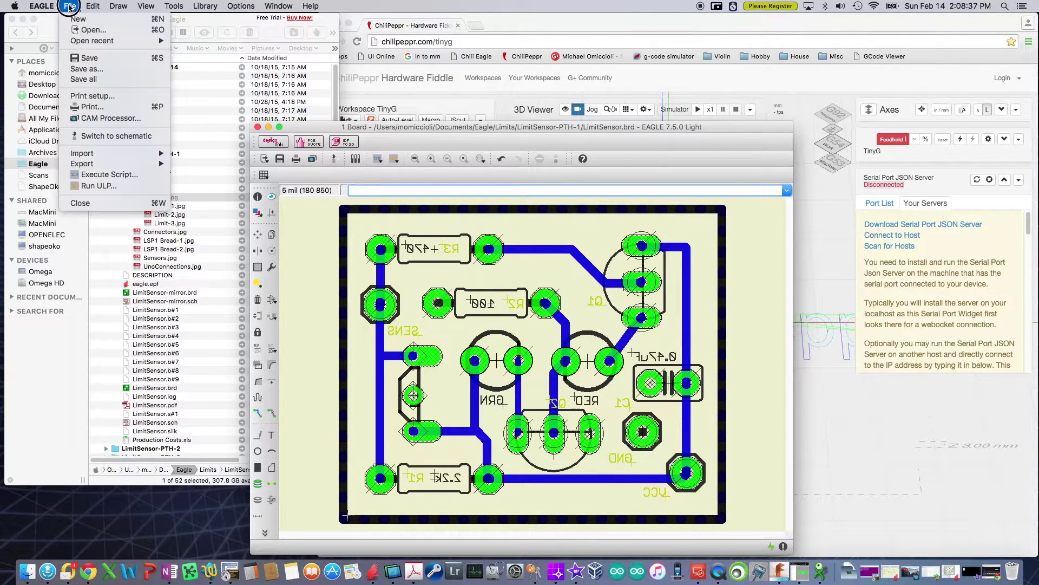
pyautogui.click(90, 61)
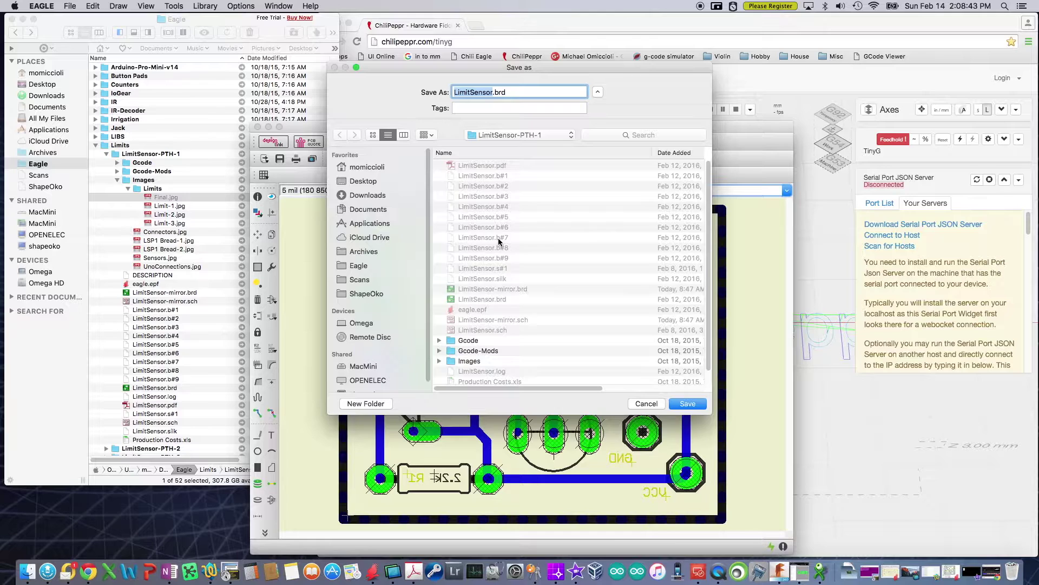
pyautogui.click(513, 293)
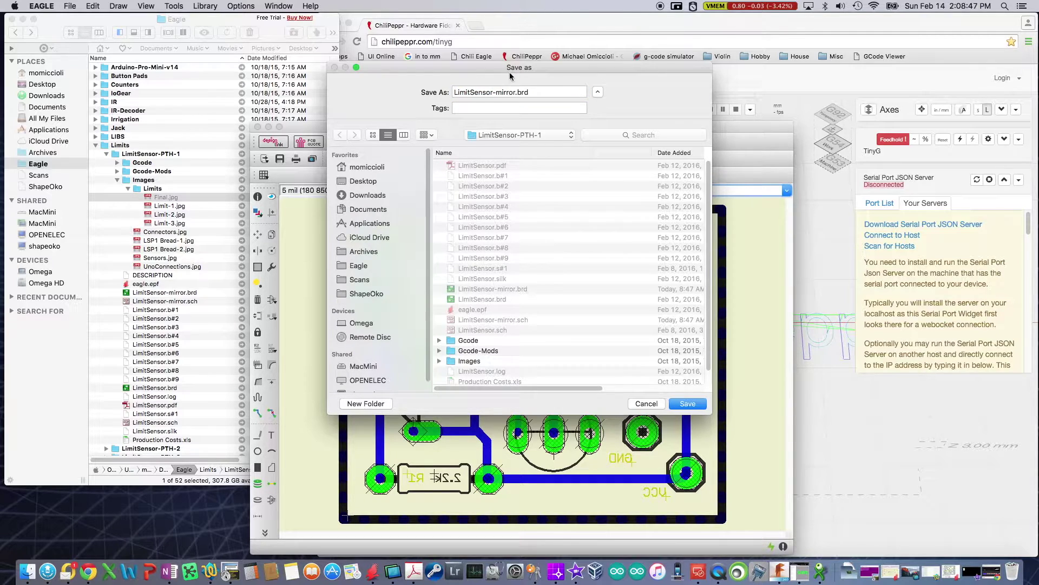
pyautogui.click(687, 404)
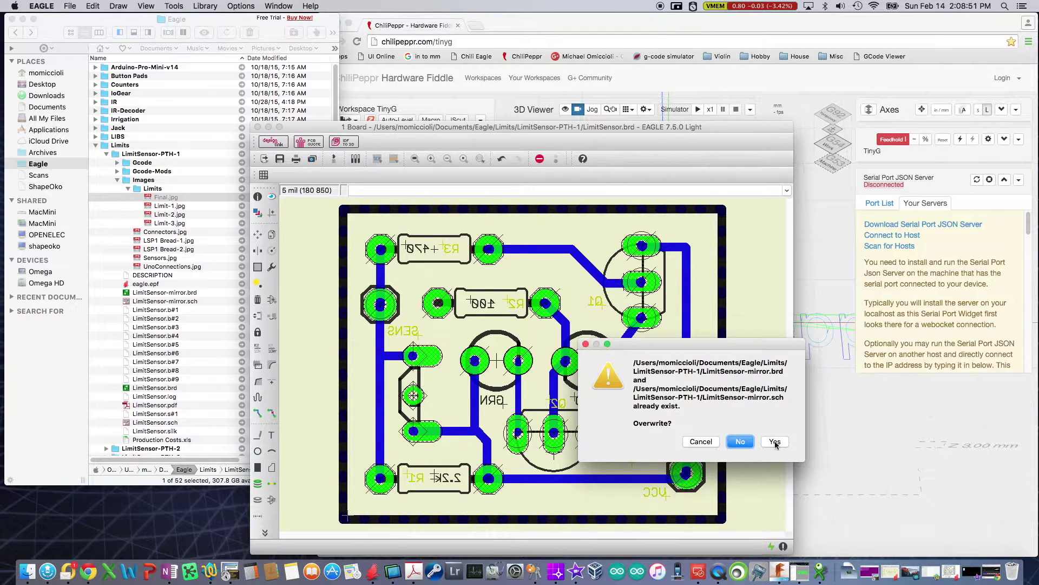
pyautogui.click(774, 442)
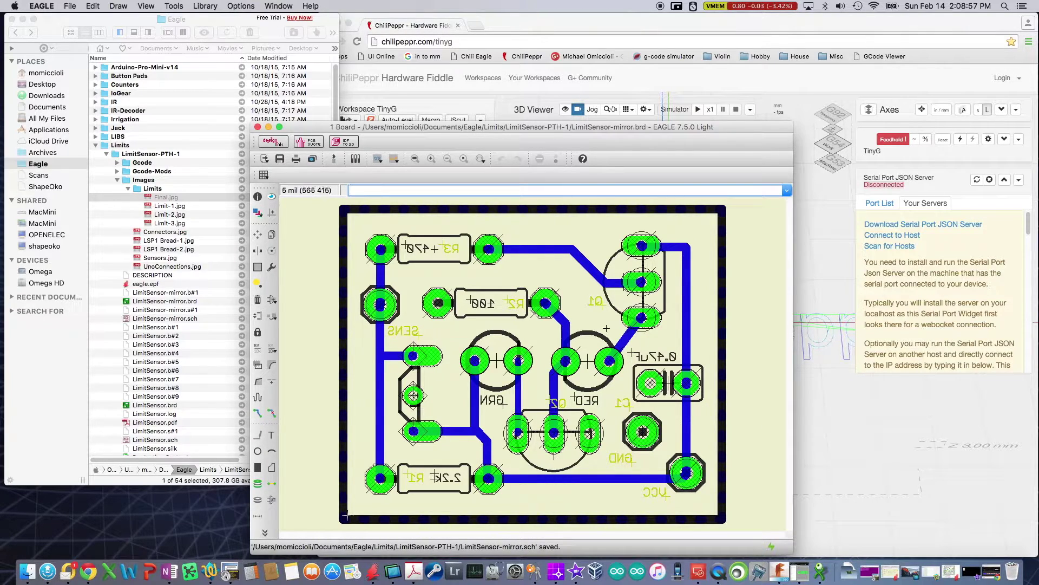
pyautogui.click(604, 21)
# Drop LimitSensor-mirror.brd onto ChiliPeppr so the Eagle BRD widget renders the board
pyautogui.click(200, 112)
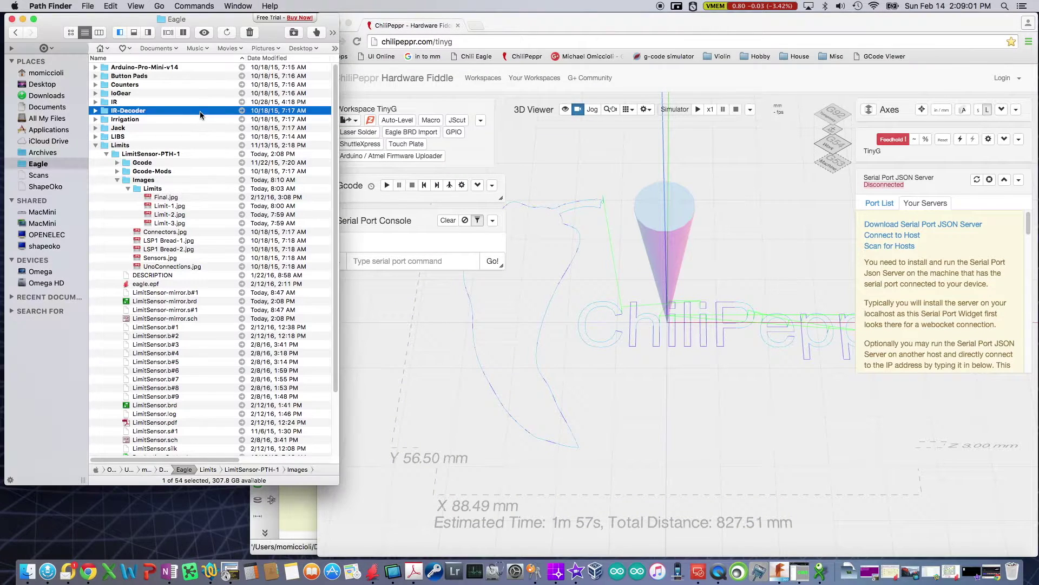
pyautogui.click(379, 353)
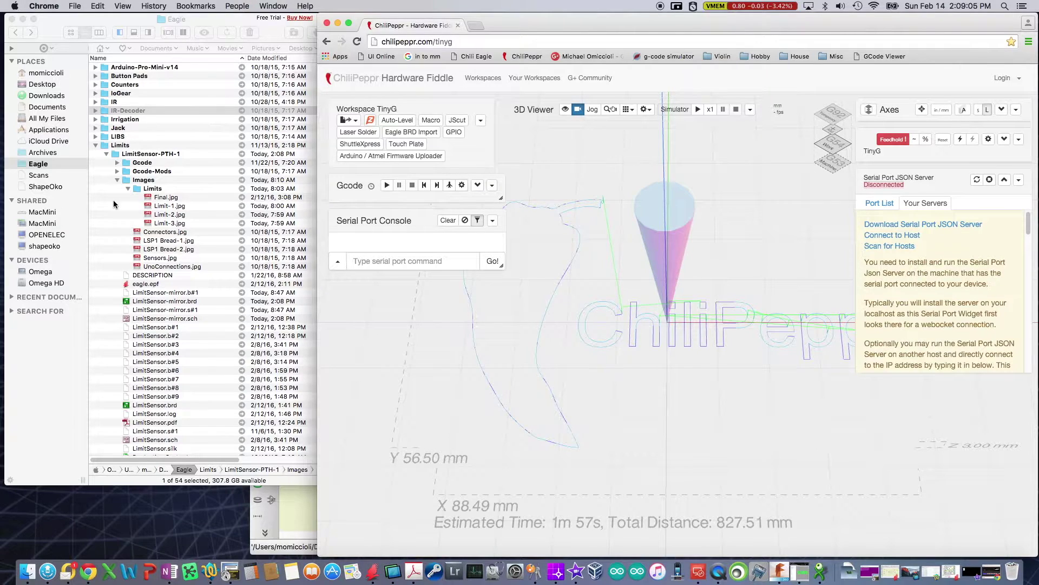
pyautogui.click(150, 302)
pyautogui.moveTo(150, 303); pyautogui.dragTo(427, 189)
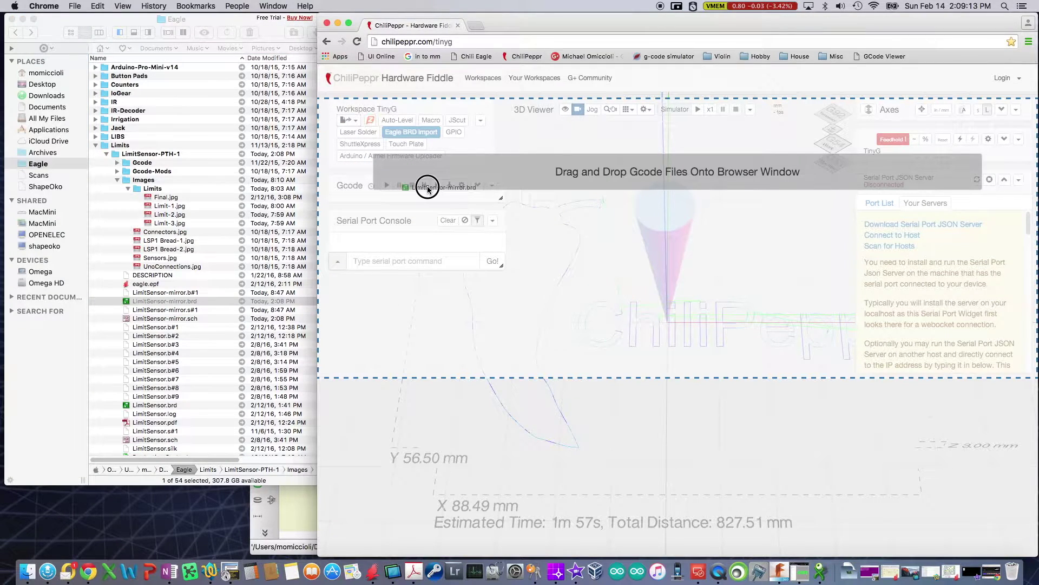
pyautogui.moveTo(428, 189); pyautogui.dragTo(427, 186)
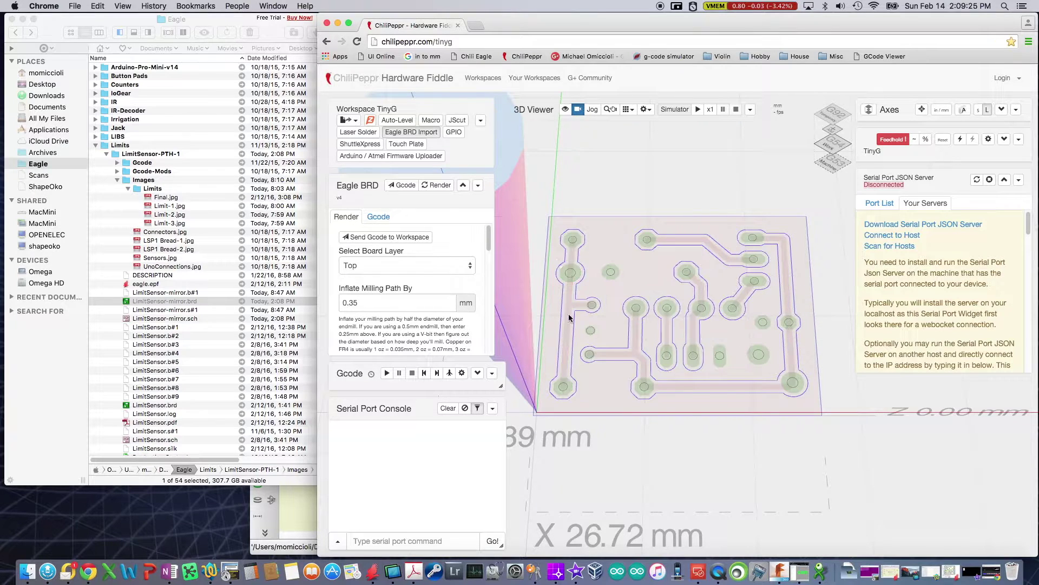
# Inspect the rendered traces and pads, then select the Limit-3.jpg photo
pyautogui.moveTo(698, 331)
pyautogui.moveTo(567, 272)
pyautogui.click(162, 225)
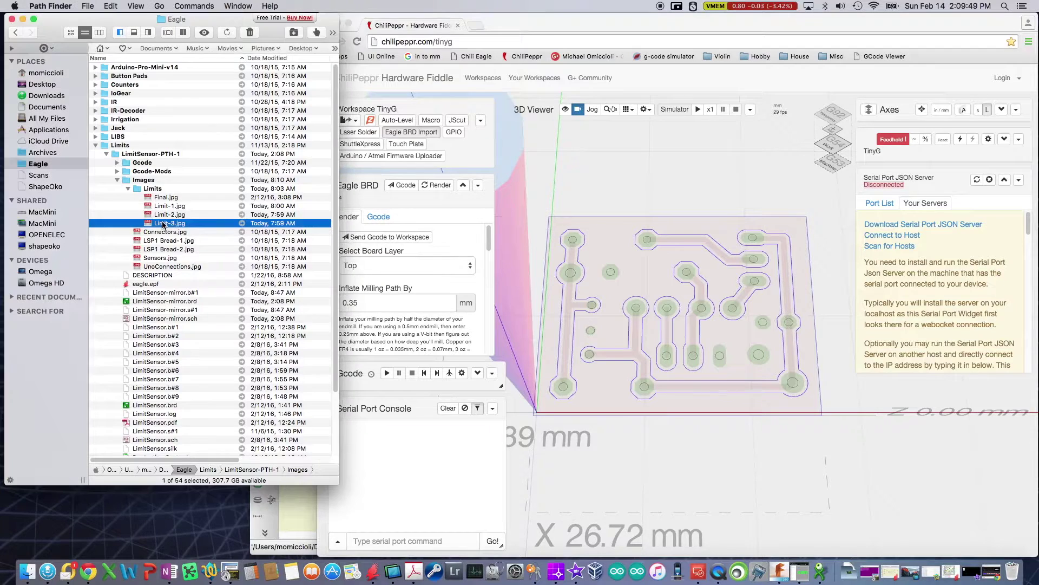
# Preview Limit-3.jpg, compare briefly with Limit-2.jpg, then bring ChiliPeppr back to front
pyautogui.click(204, 34)
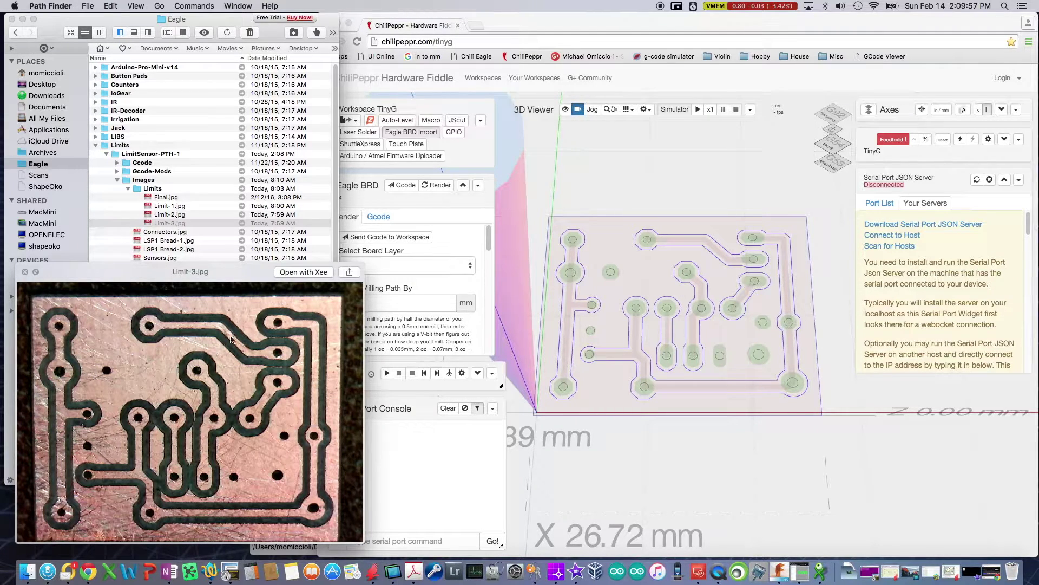
pyautogui.click(164, 215)
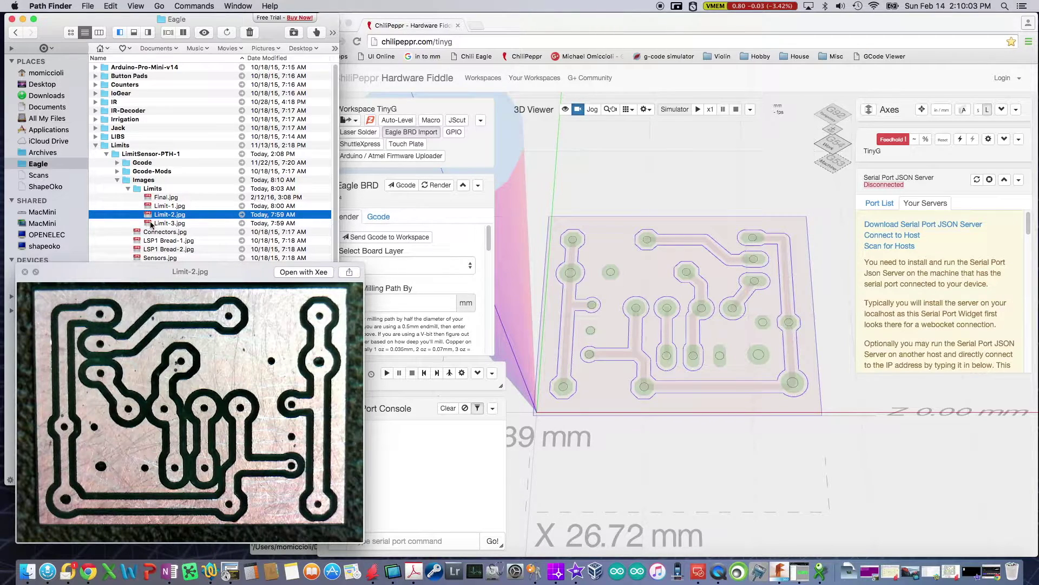
pyautogui.click(172, 227)
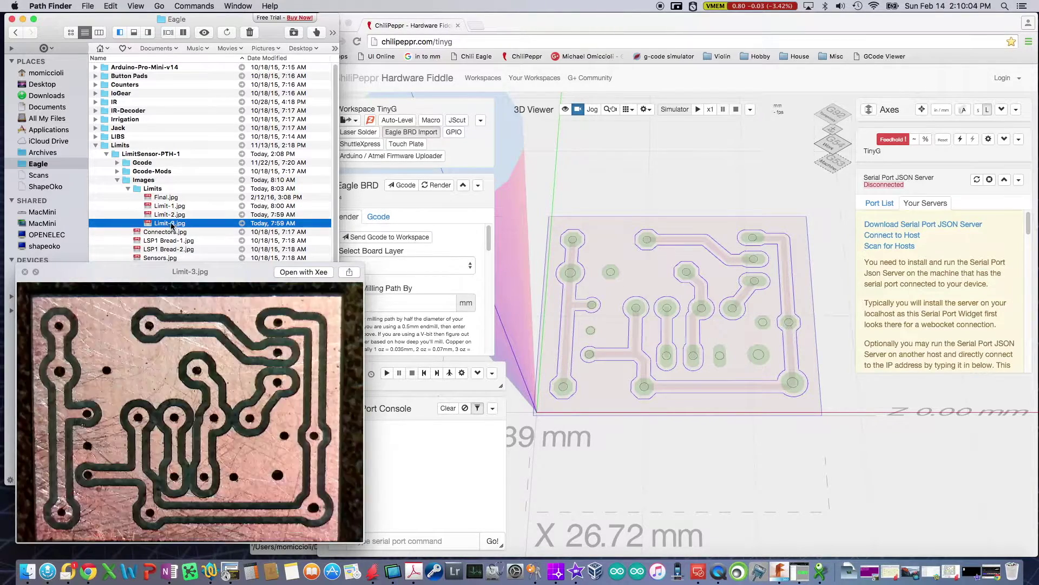
pyautogui.click(661, 164)
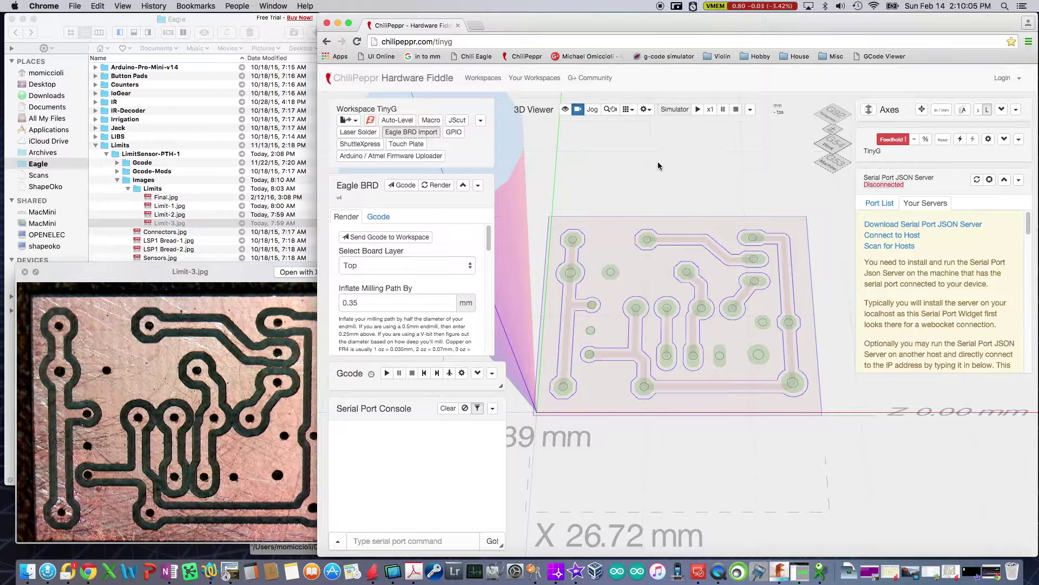
# Keep Top as the board layer and trim the milling path inflation to 0.3 mm
pyautogui.click(471, 265)
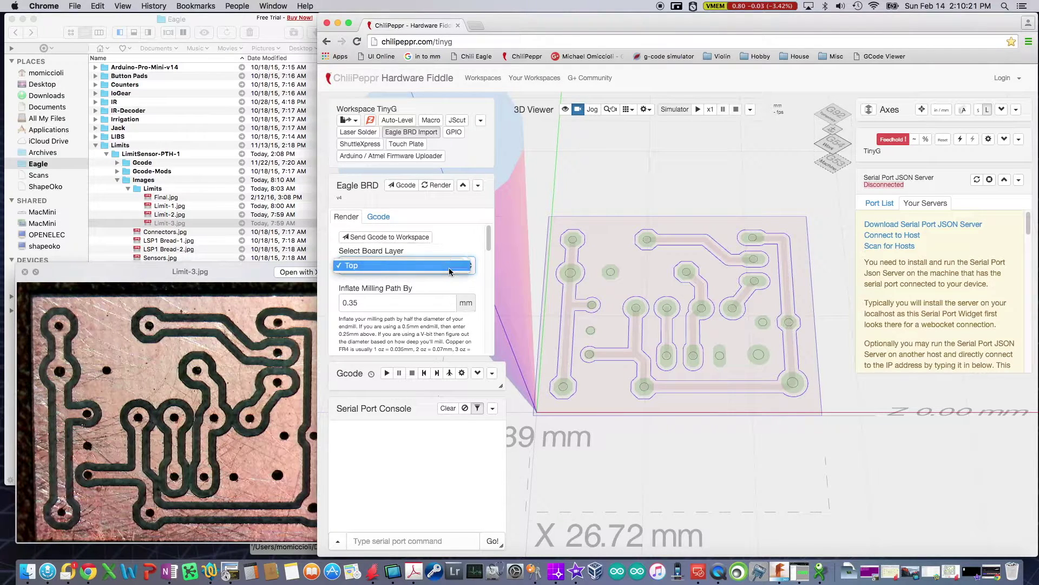
pyautogui.click(437, 270)
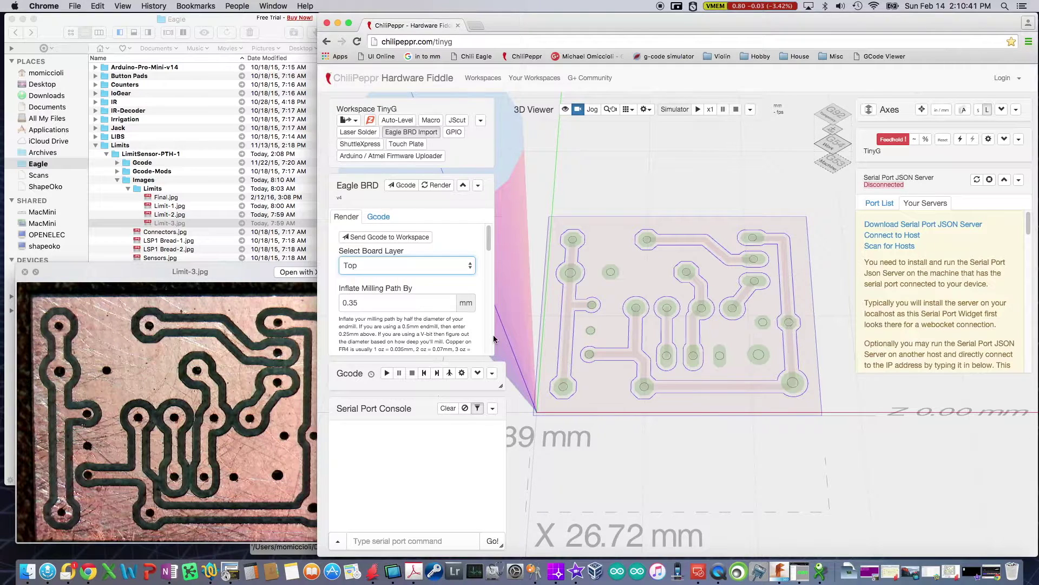
pyautogui.click(359, 302)
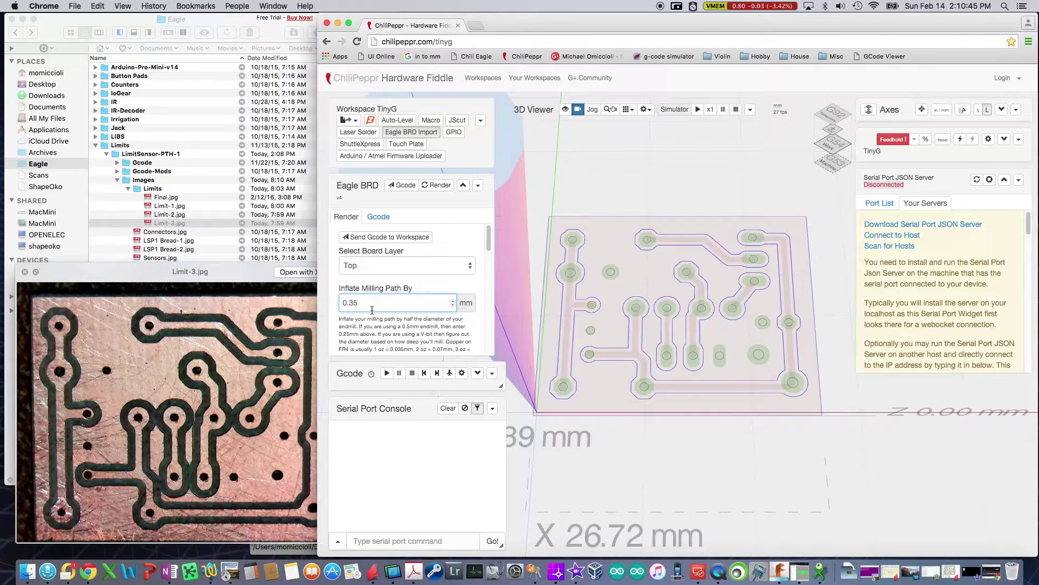
pyautogui.press('BackSpace')
# Set the simulated endmill path size to 0.30 mm
pyautogui.moveTo(489, 229); pyautogui.dragTo(491, 273)
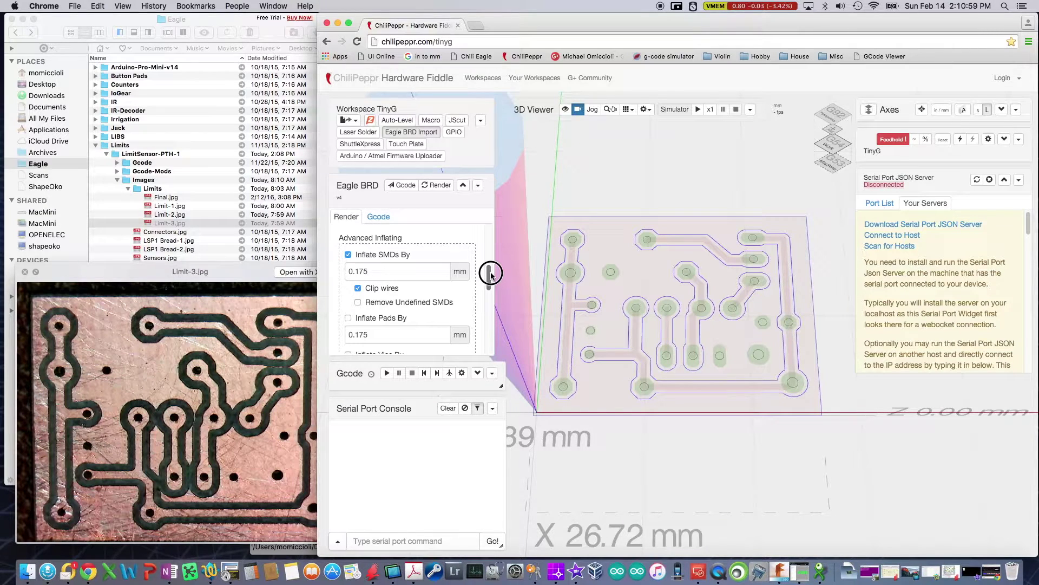
pyautogui.moveTo(490, 274); pyautogui.dragTo(495, 304)
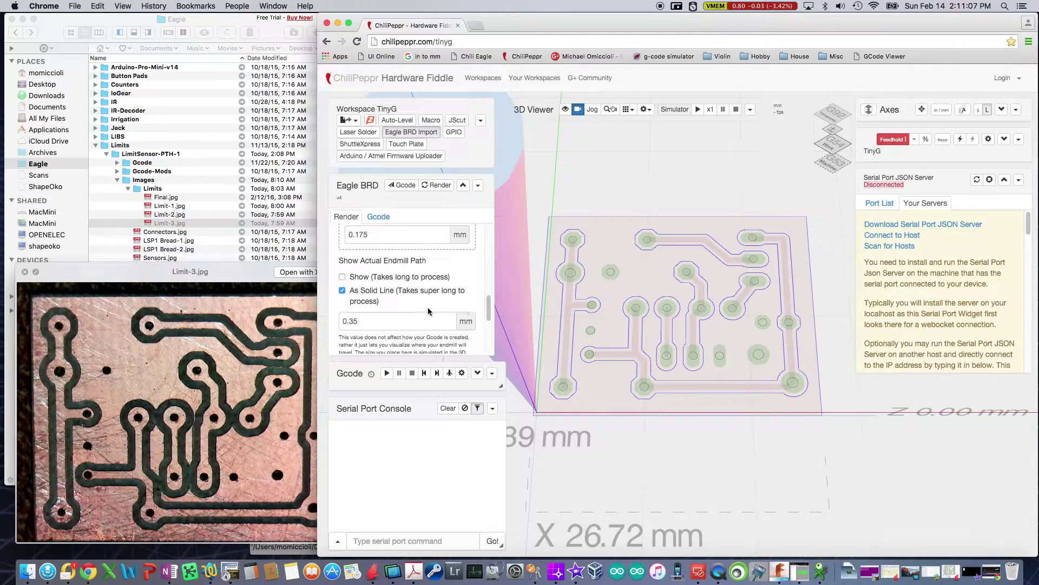
pyautogui.click(399, 327)
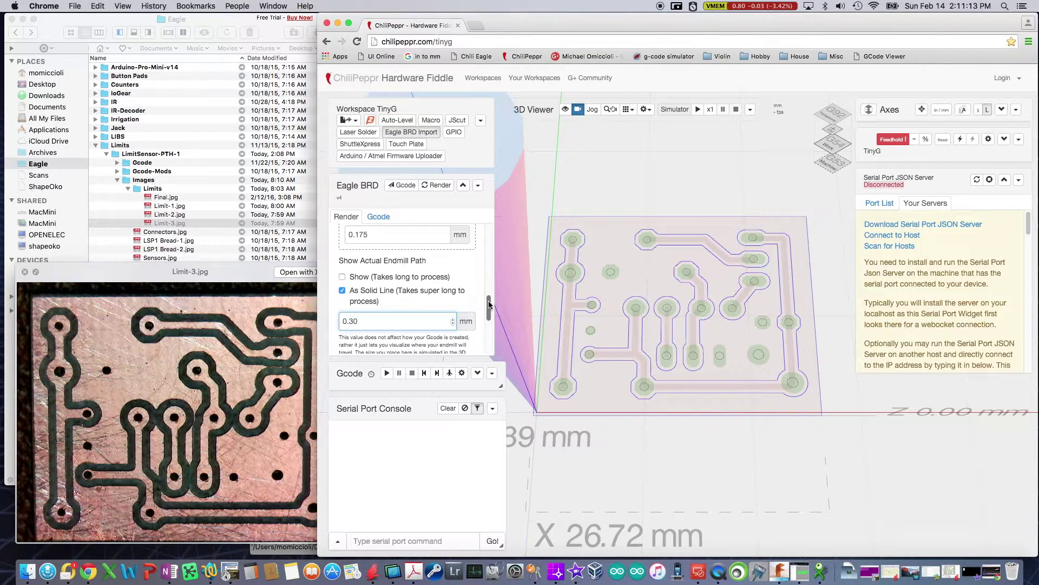
pyautogui.moveTo(490, 304); pyautogui.dragTo(490, 336)
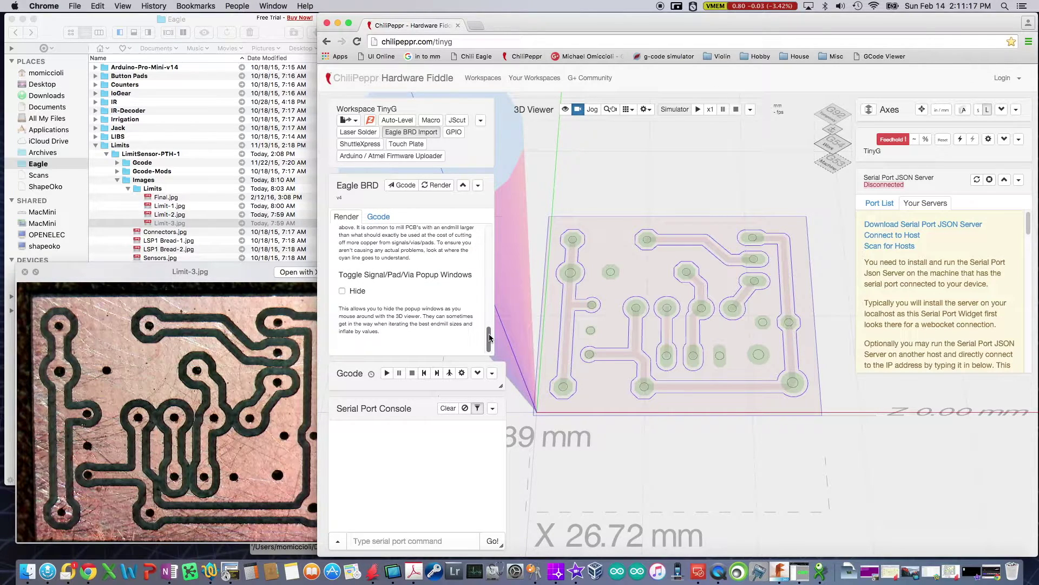
# Review the Gcode tab's Traces, Feedrate, Clearance Height and Drilling Holes settings
pyautogui.click(374, 216)
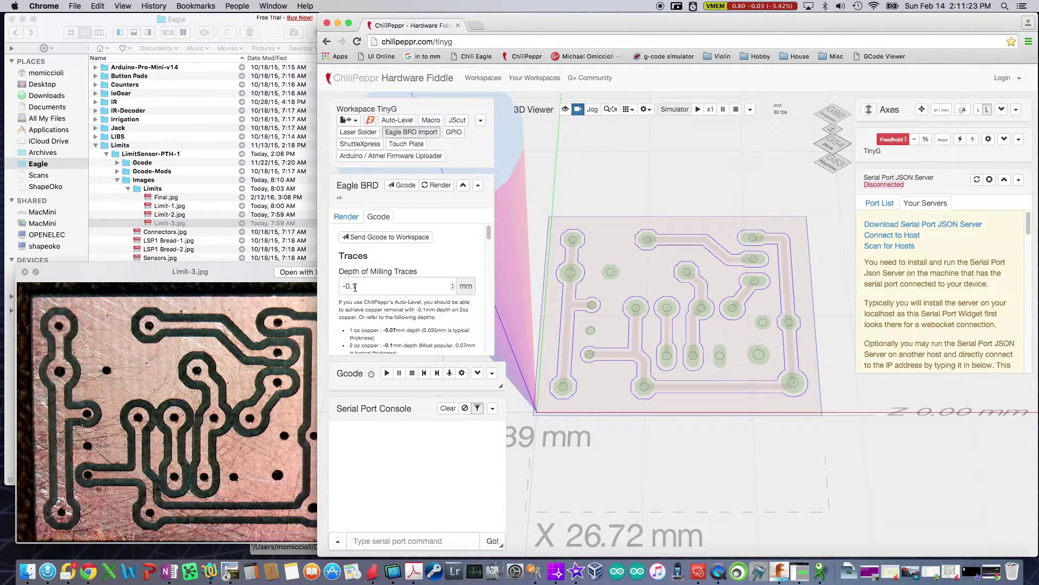
pyautogui.moveTo(489, 231); pyautogui.dragTo(491, 251)
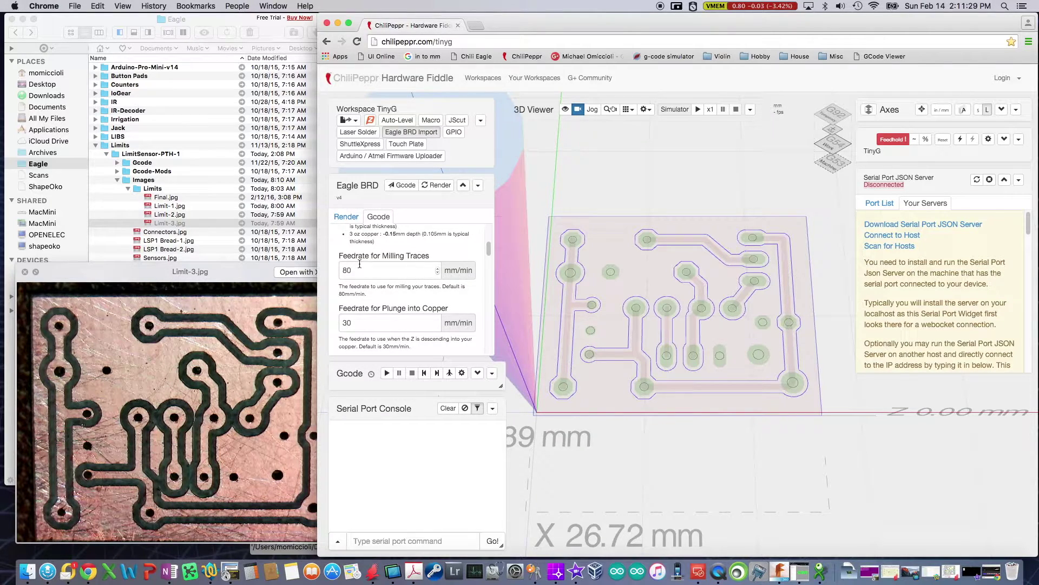
pyautogui.moveTo(489, 249); pyautogui.dragTo(487, 260)
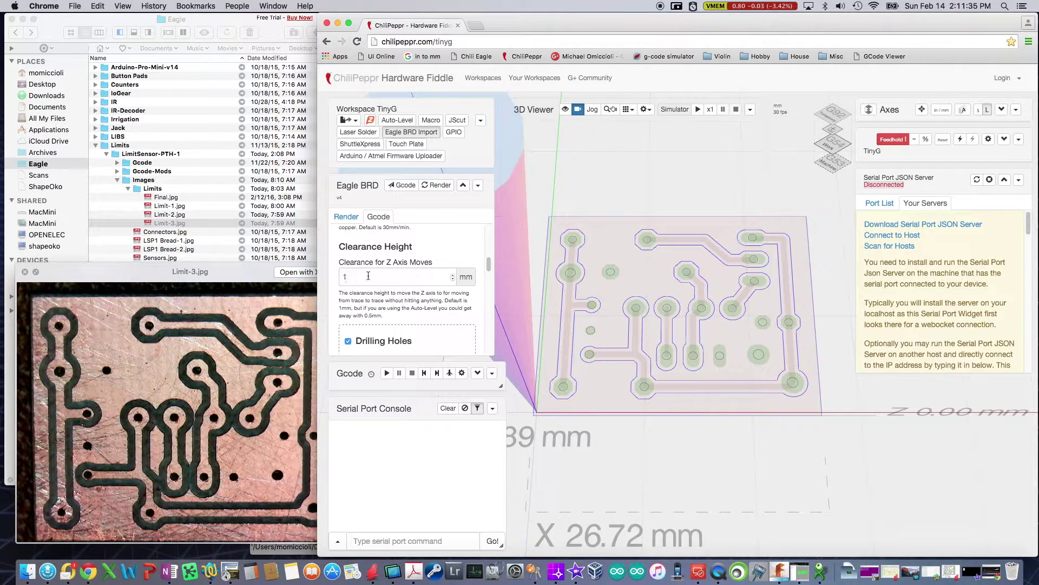
pyautogui.moveTo(487, 265); pyautogui.dragTo(491, 284)
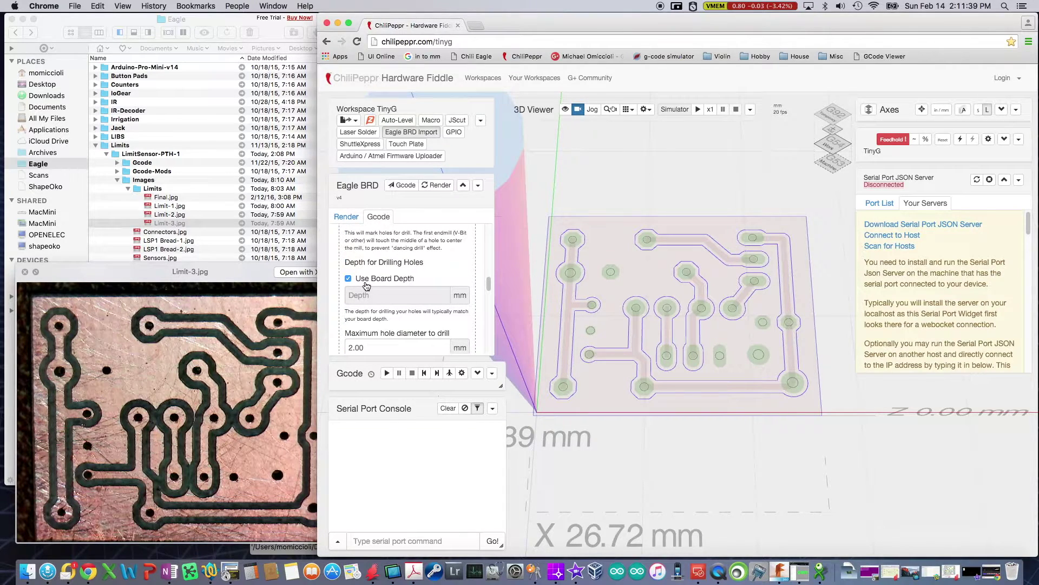
pyautogui.click(372, 303)
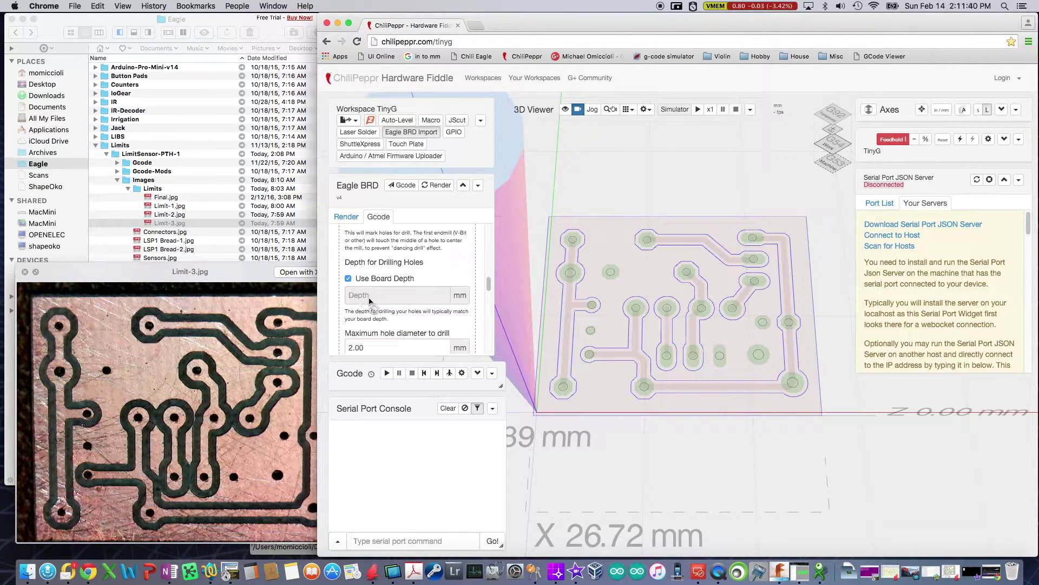
pyautogui.click(490, 283)
pyautogui.moveTo(490, 284); pyautogui.dragTo(490, 292)
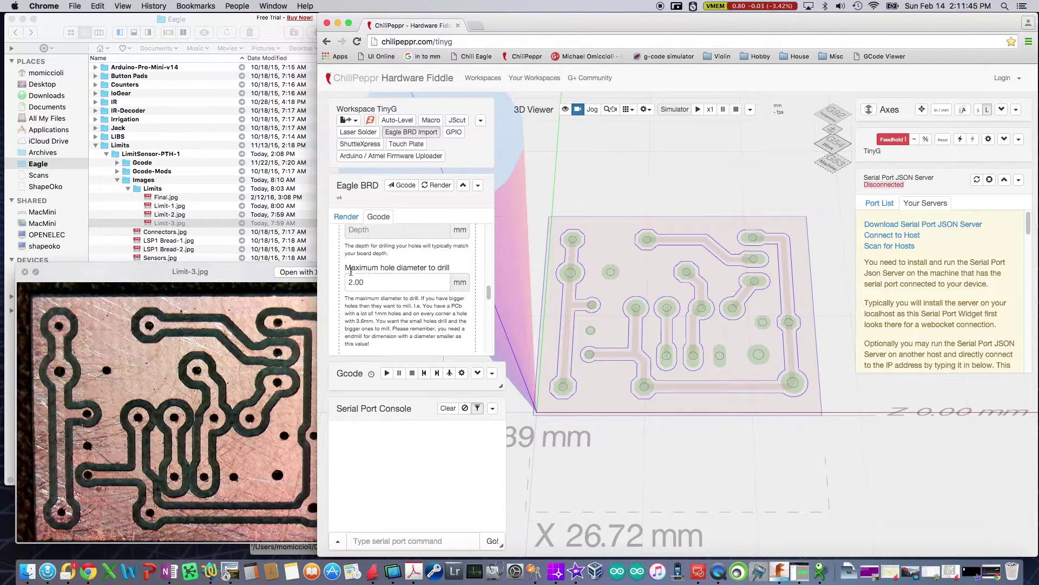
# Retype the maximum drill hole diameter as 0.6 mm
pyautogui.moveTo(368, 282); pyautogui.dragTo(347, 282)
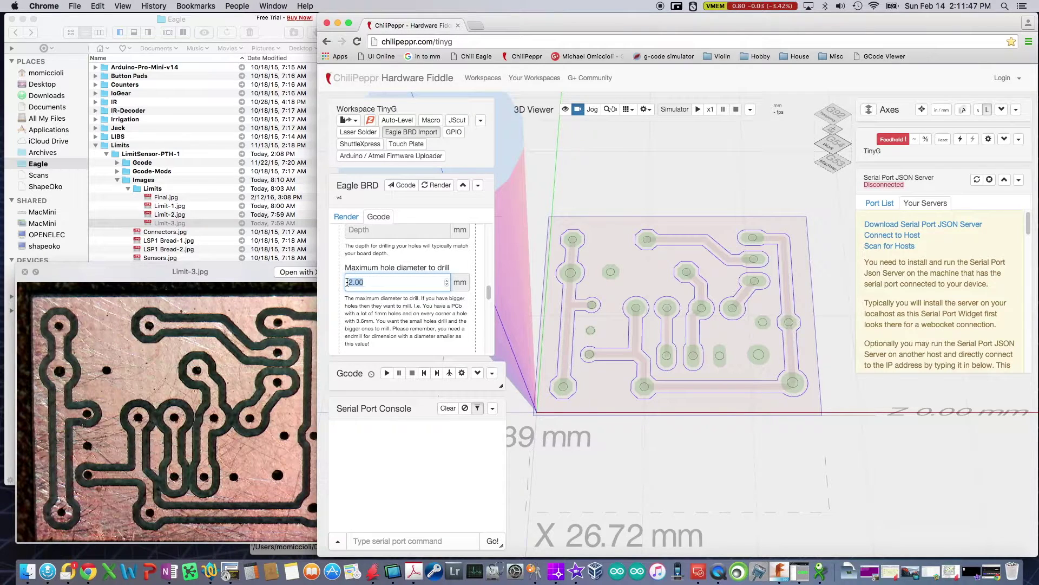
pyautogui.write('.6')
pyautogui.moveTo(489, 293); pyautogui.dragTo(490, 312)
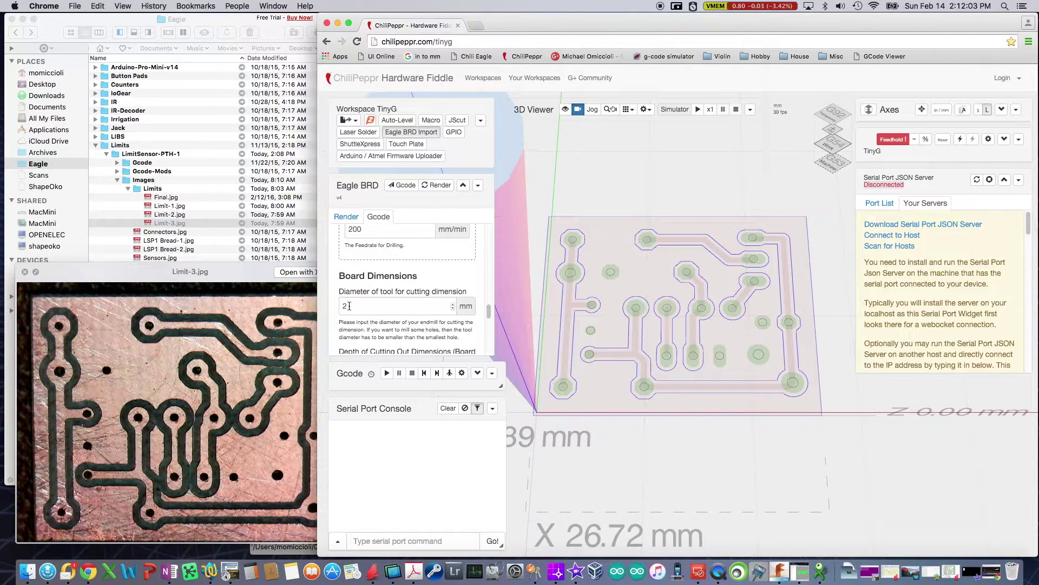
# Enter -1.5 mm as the cutout depth and -0.3 mm as the step-down, for 5 passes
pyautogui.moveTo(349, 305); pyautogui.dragTo(341, 306)
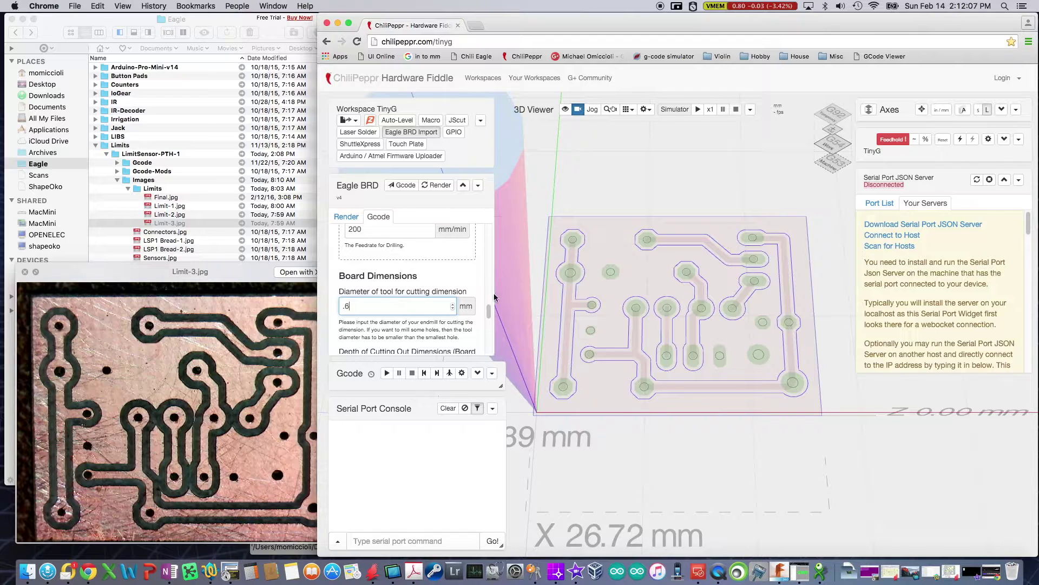
pyautogui.moveTo(489, 311); pyautogui.dragTo(487, 323)
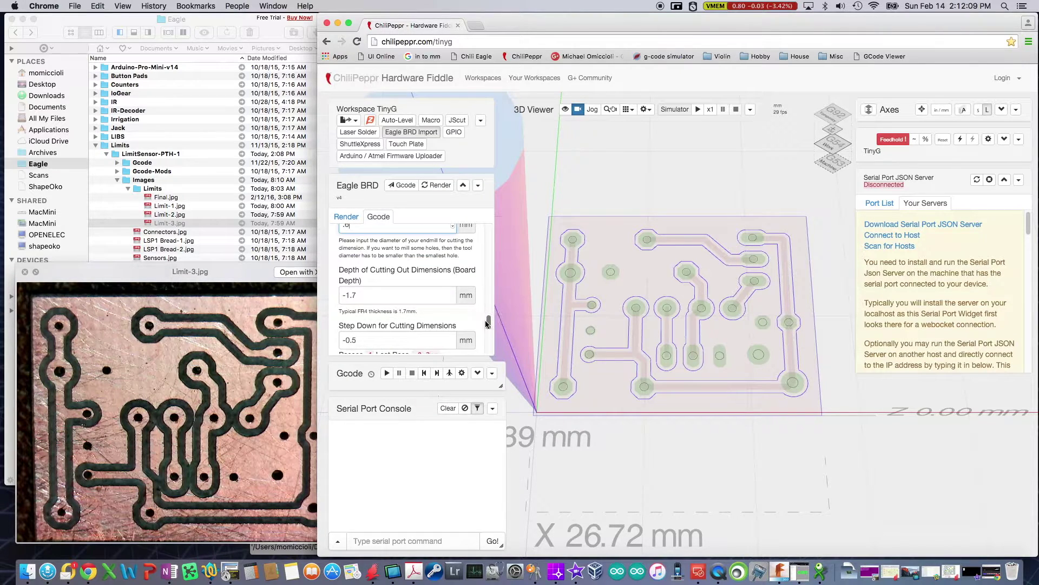
pyautogui.click(358, 295)
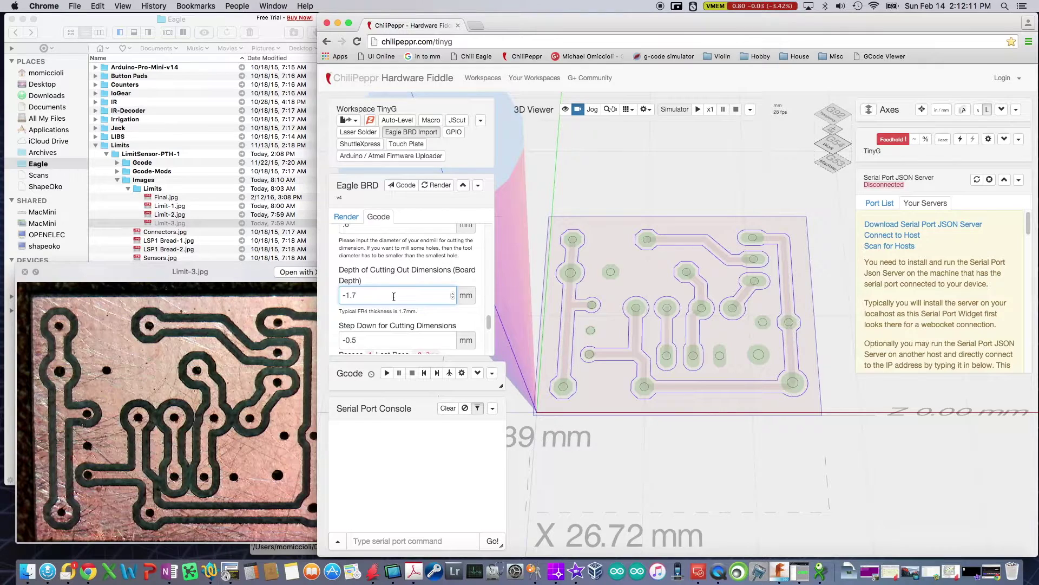
pyautogui.write('5')
pyautogui.click(488, 321)
pyautogui.moveTo(488, 320); pyautogui.dragTo(488, 329)
pyautogui.doubleClick(368, 286)
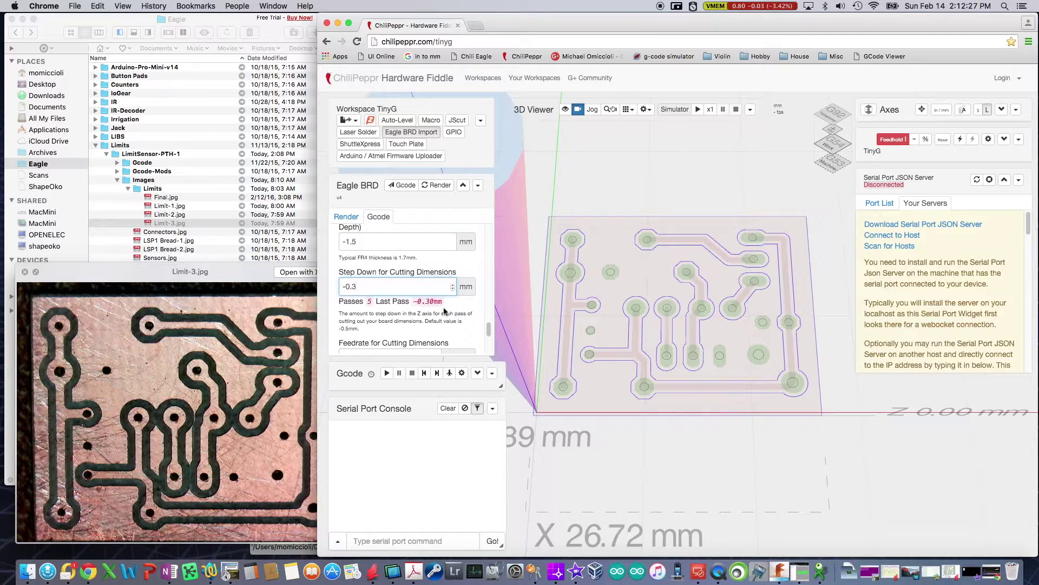
pyautogui.moveTo(489, 328); pyautogui.dragTo(489, 335)
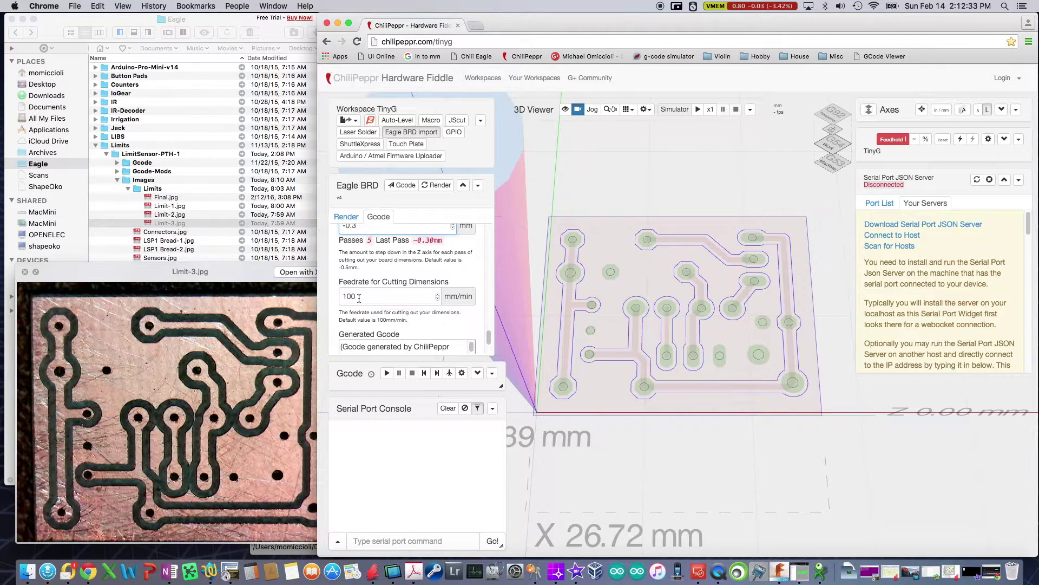
pyautogui.moveTo(489, 335); pyautogui.dragTo(488, 353)
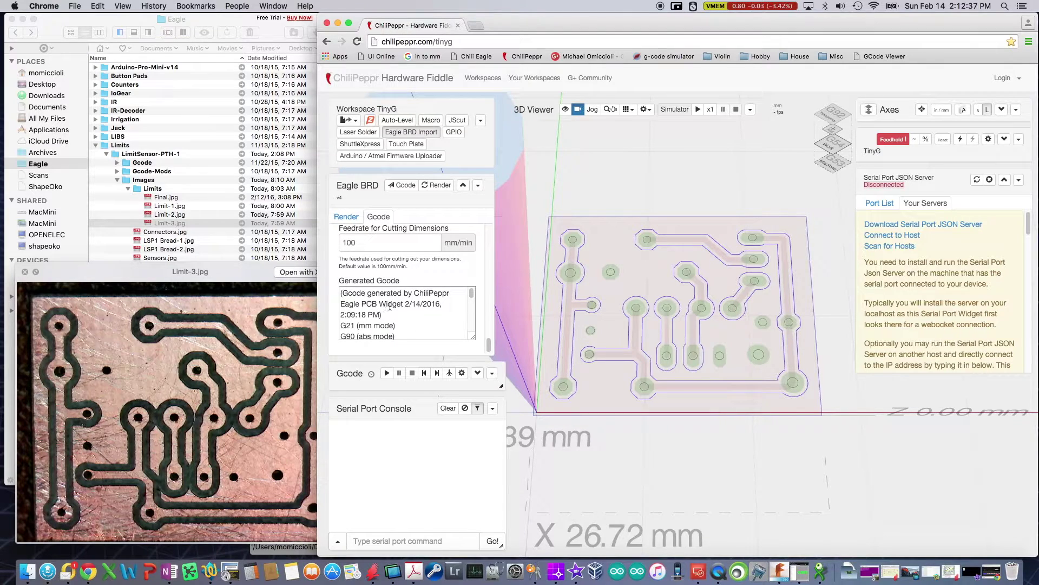
# Scroll the Generated Gcode box back to the top and send the G-code to the workspace
pyautogui.moveTo(471, 294)
pyautogui.mouseDown()
pyautogui.moveTo(471, 336)
pyautogui.moveTo(475, 307)
pyautogui.mouseUp()
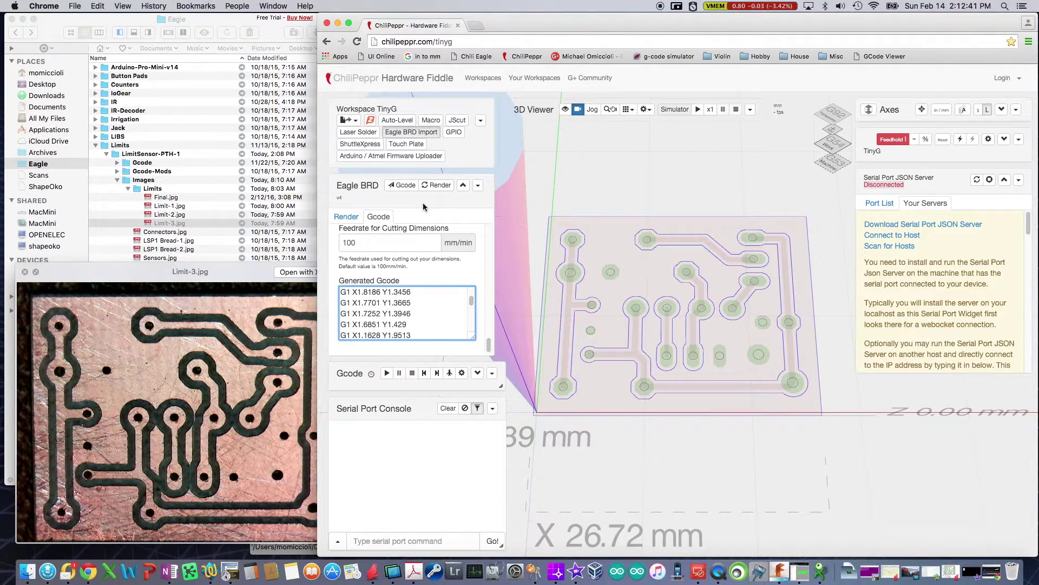
pyautogui.moveTo(489, 345); pyautogui.dragTo(482, 226)
pyautogui.click(395, 238)
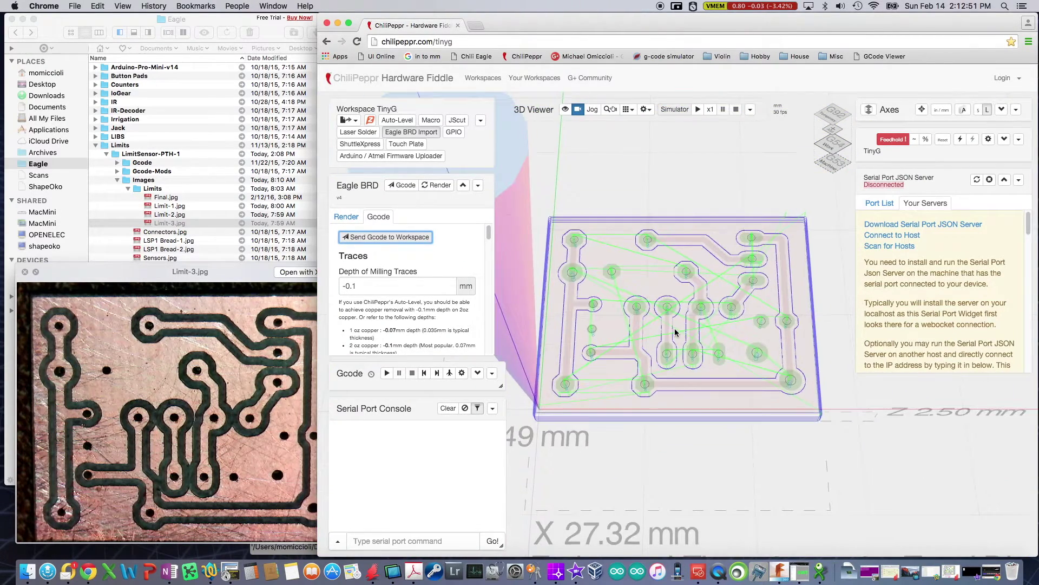
# Orbit the 3D viewer to check the toolpaths at an angle, then return toward top-down
pyautogui.moveTo(675, 332); pyautogui.dragTo(693, 298)
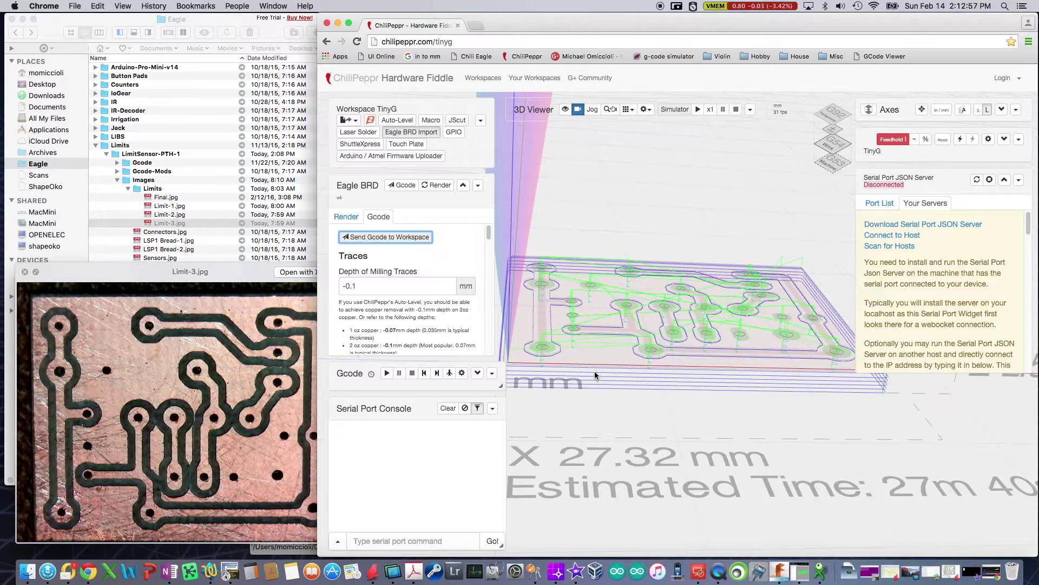
pyautogui.moveTo(602, 356); pyautogui.dragTo(589, 395)
pyautogui.moveTo(559, 438)
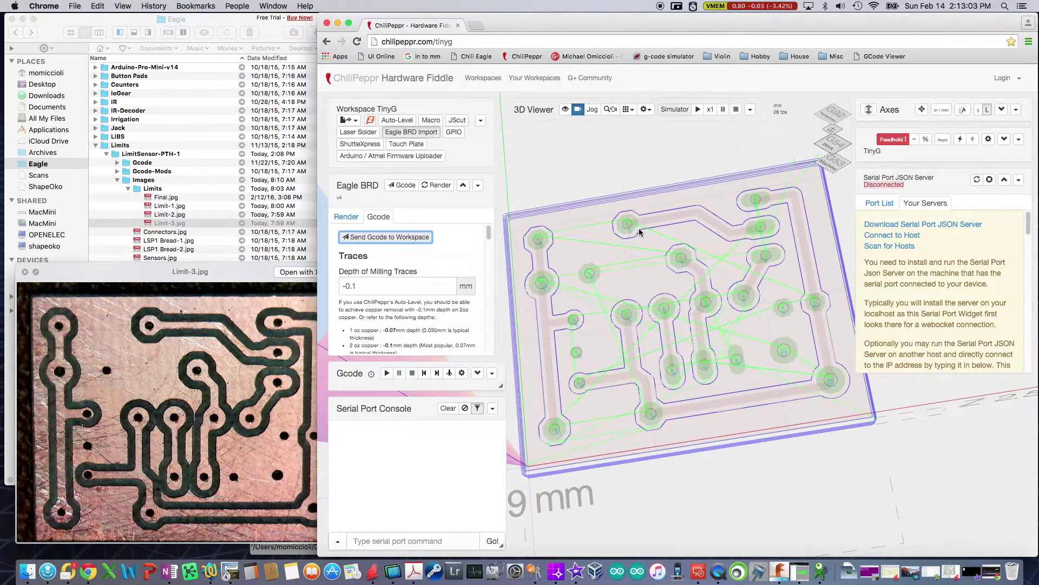
pyautogui.moveTo(762, 383)
pyautogui.mouseDown()
pyautogui.moveTo(737, 383)
pyautogui.moveTo(782, 386)
pyautogui.mouseUp()
# Zoom, pan and orbit the 3D viewer in close on the toolpaths around the board's pads
pyautogui.scroll(5, 782, 385)
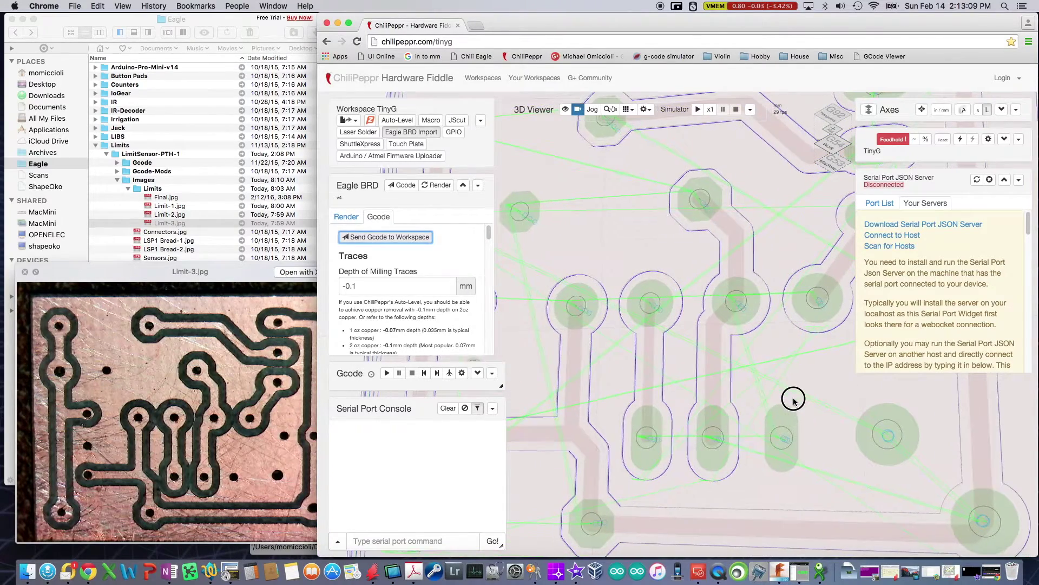
pyautogui.press('ctrl')
pyautogui.moveTo(789, 406); pyautogui.dragTo(826, 448)
pyautogui.moveTo(832, 453)
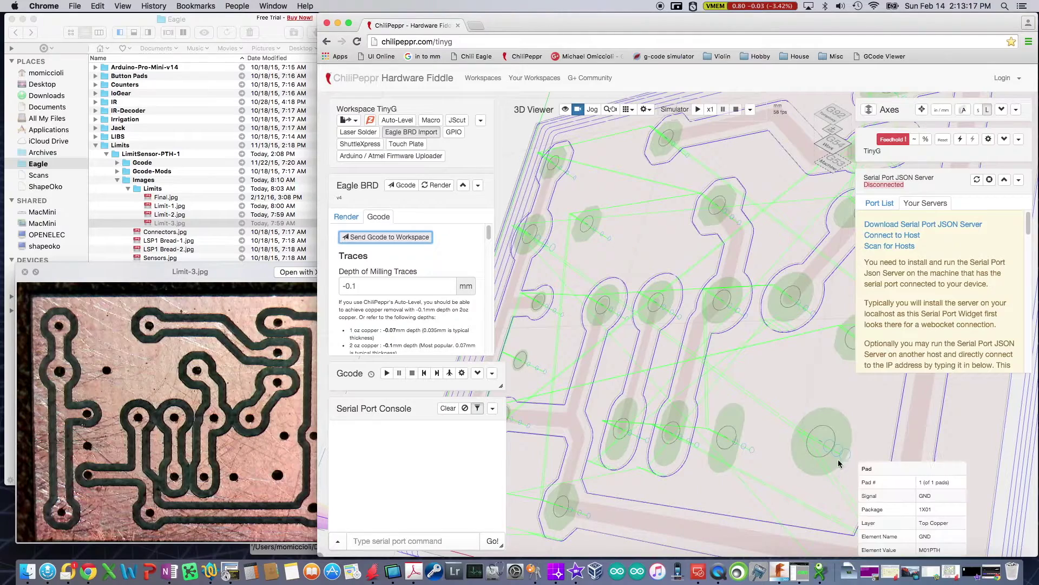
pyautogui.moveTo(745, 446); pyautogui.dragTo(823, 397)
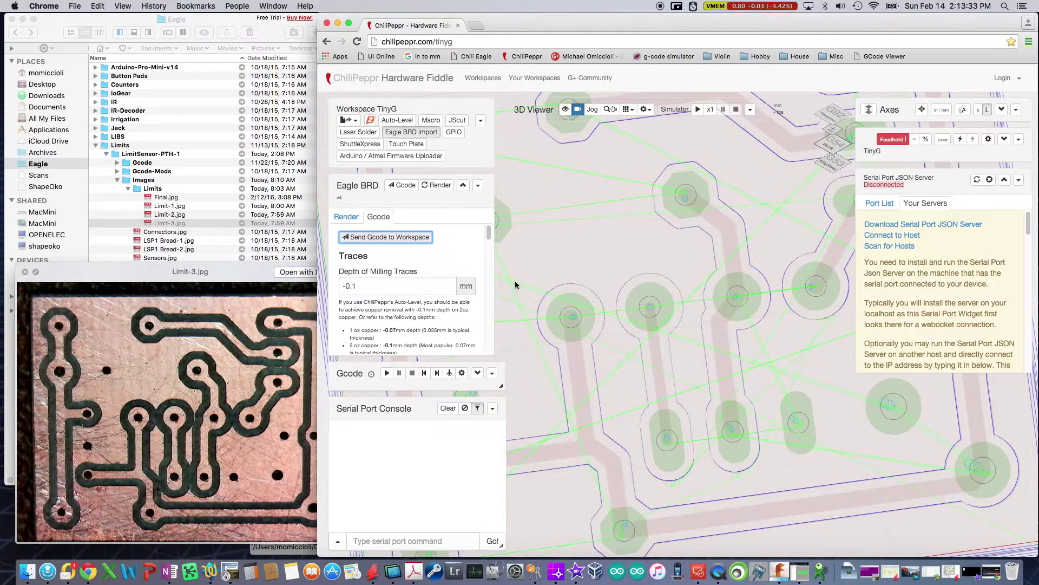
pyautogui.moveTo(629, 380); pyautogui.dragTo(634, 328)
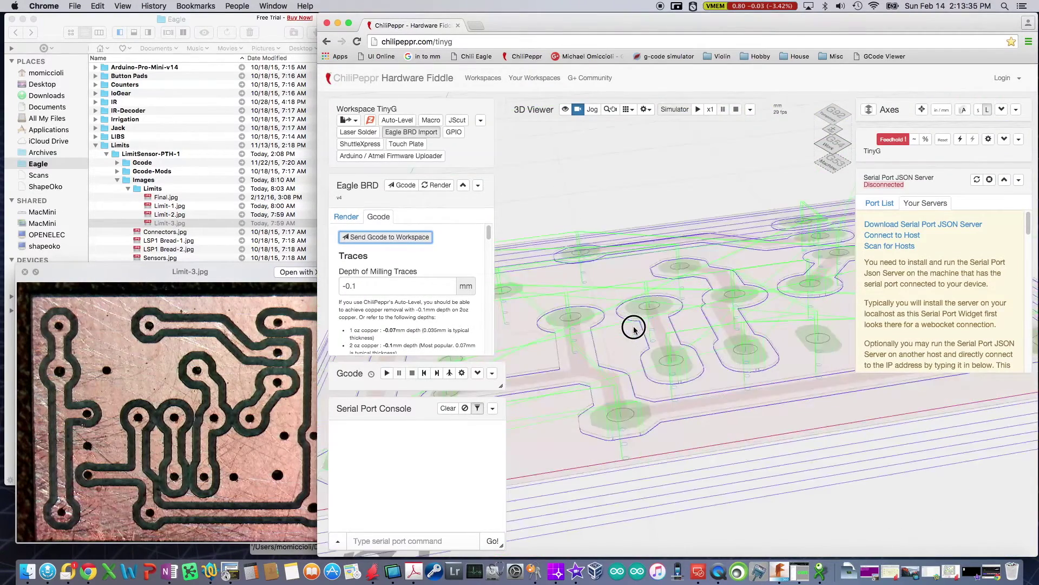
pyautogui.moveTo(787, 323); pyautogui.dragTo(627, 233)
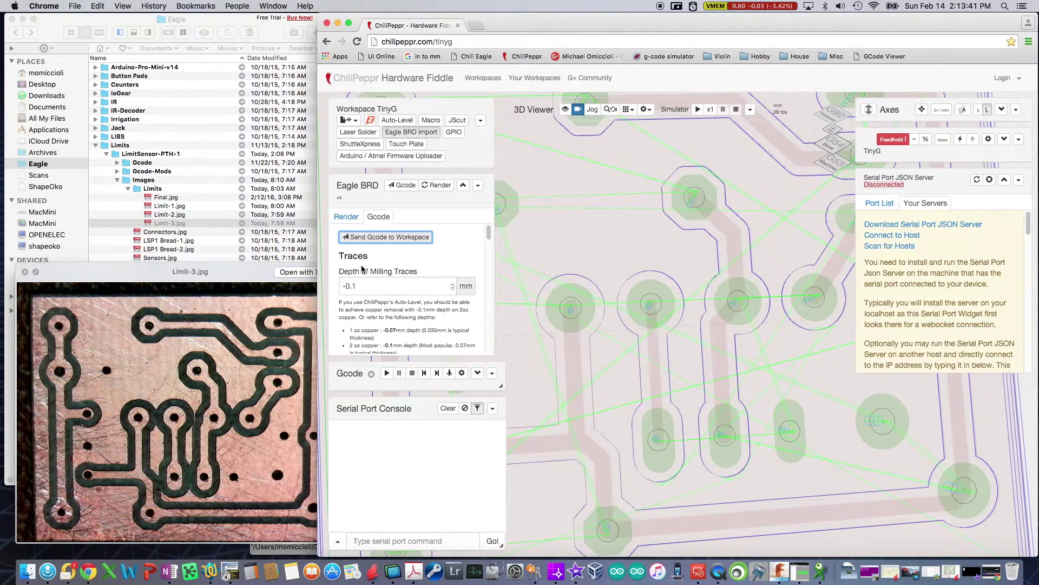
# Show the Serial Port JSON Server Port List, which reports no server connected
pyautogui.click(880, 203)
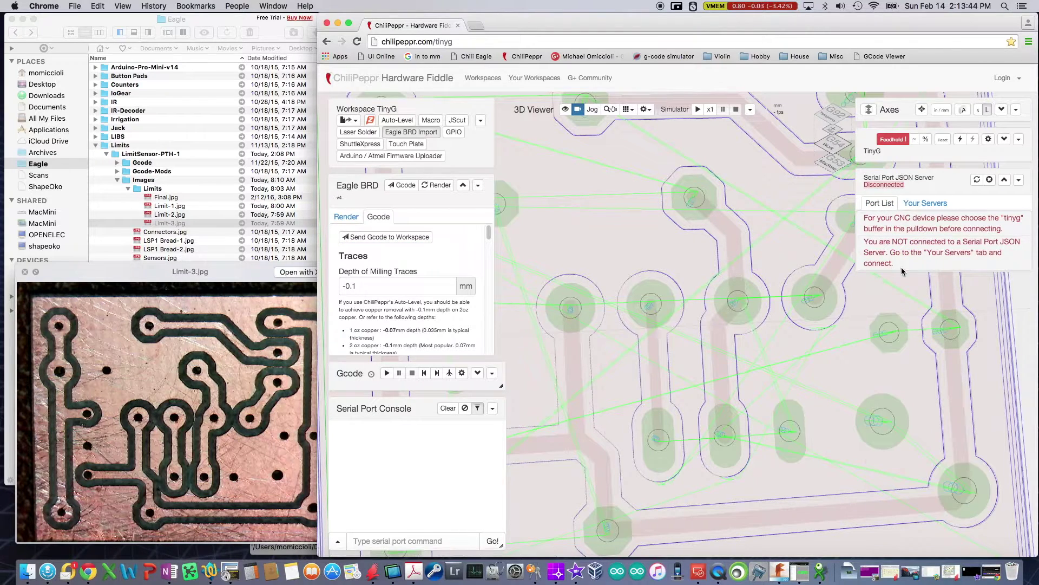
pyautogui.moveTo(907, 423)
pyautogui.moveTo(672, 301)
pyautogui.moveTo(532, 402); pyautogui.dragTo(515, 391)
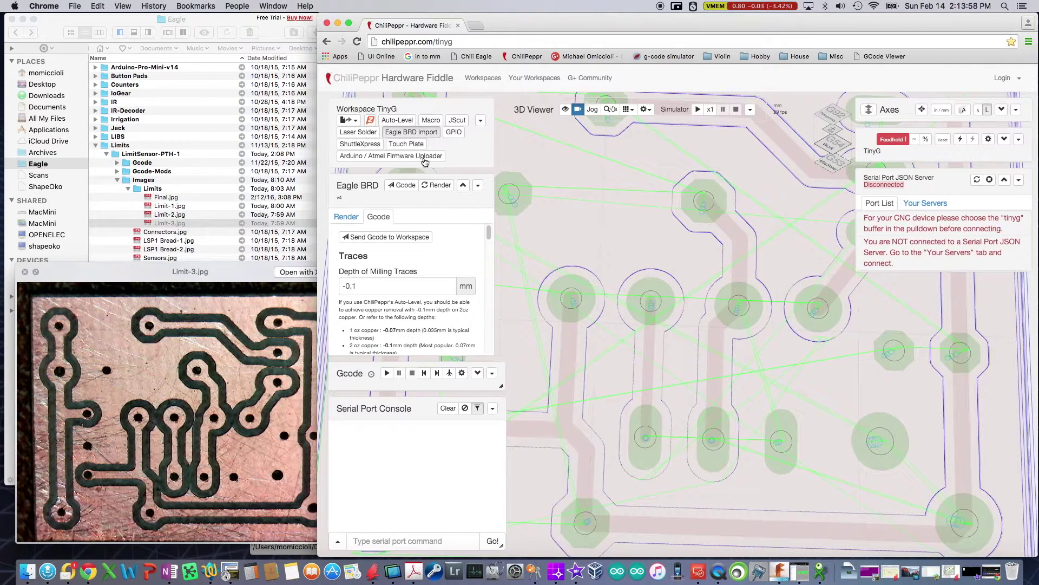
# Bring the Limit-3.jpg window forward, then preview Final.jpg of the three milled boards
pyautogui.click(127, 349)
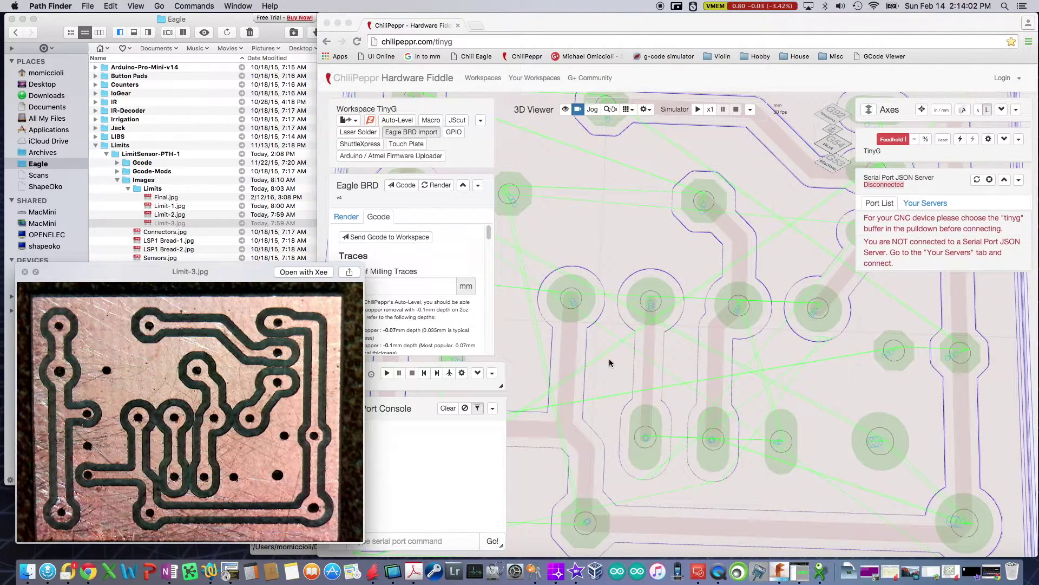
pyautogui.scroll(3, 610, 363)
pyautogui.scroll(-5, 610, 363)
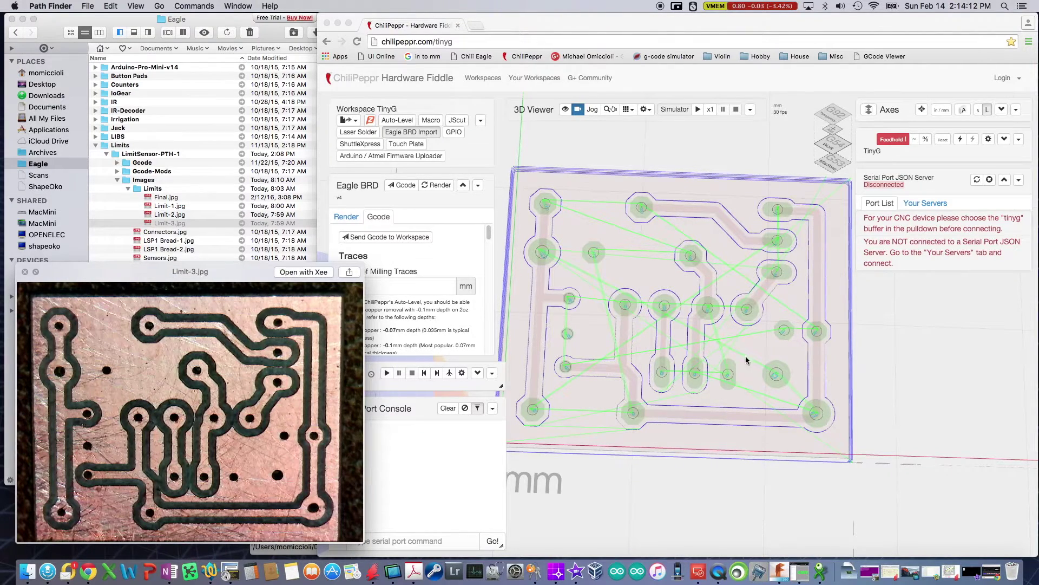
pyautogui.click(172, 198)
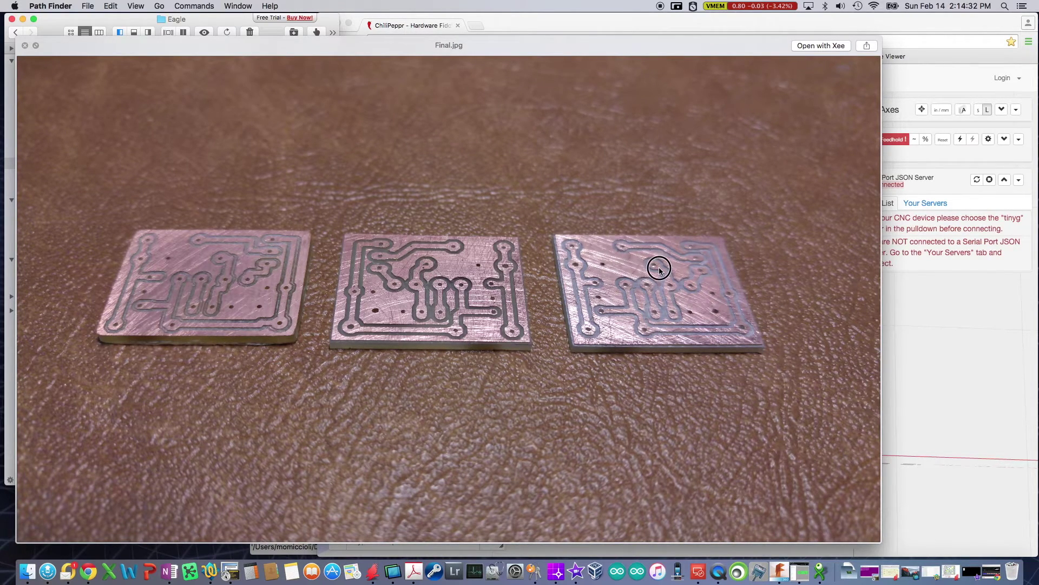
pyautogui.moveTo(658, 267); pyautogui.dragTo(685, 246)
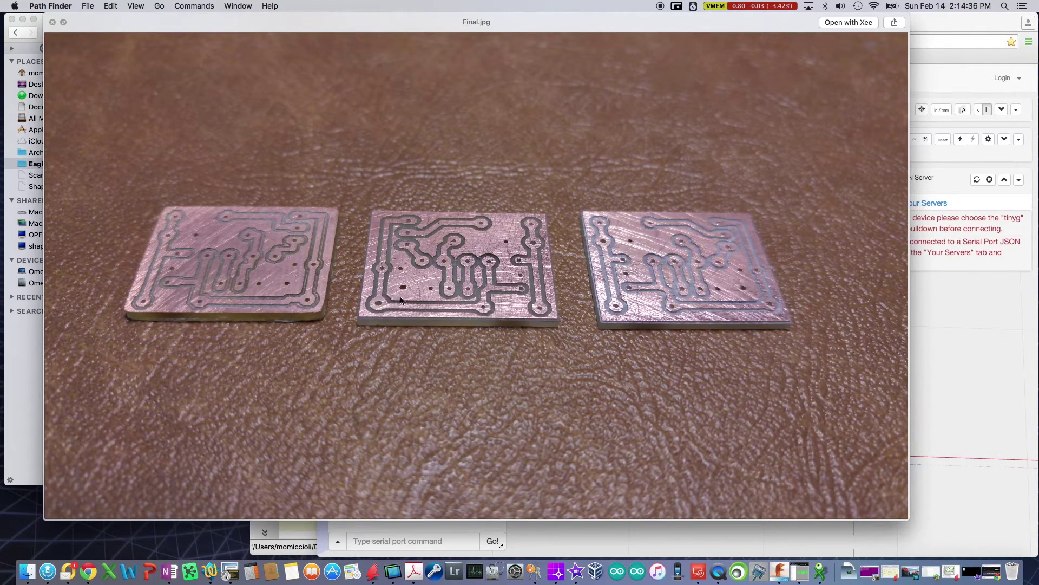
# Close the Final.jpg preview and orbit the board's toolpaths into an oblique view
pyautogui.click(53, 22)
pyautogui.click(684, 346)
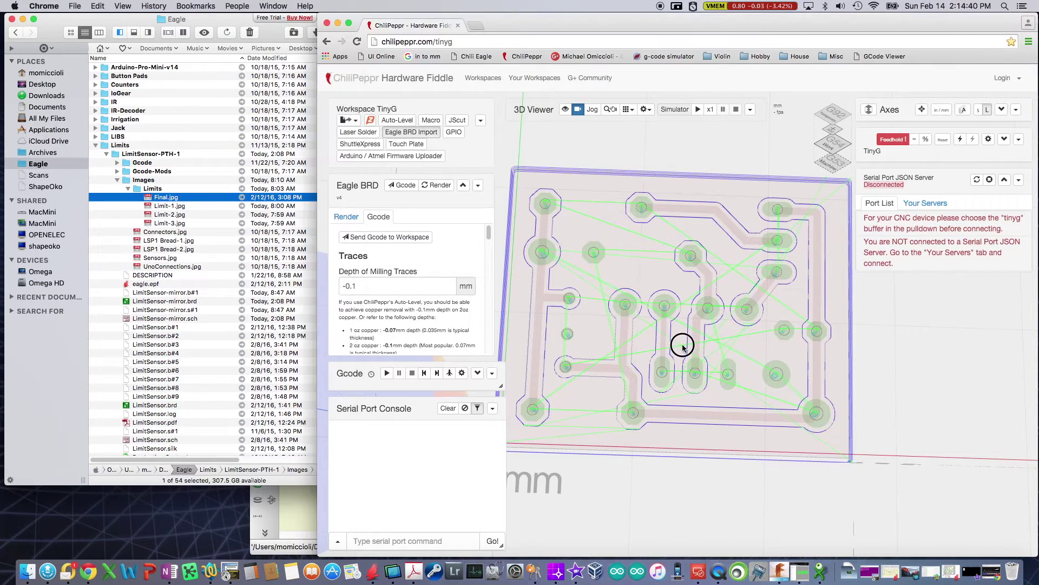
pyautogui.moveTo(726, 221); pyautogui.dragTo(726, 319)
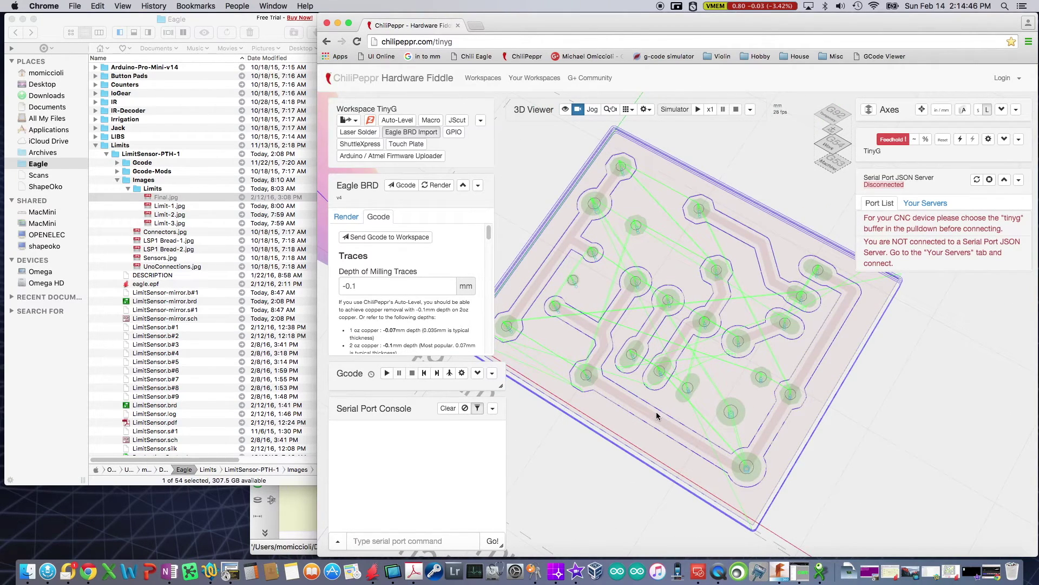
pyautogui.moveTo(557, 471); pyautogui.dragTo(642, 406)
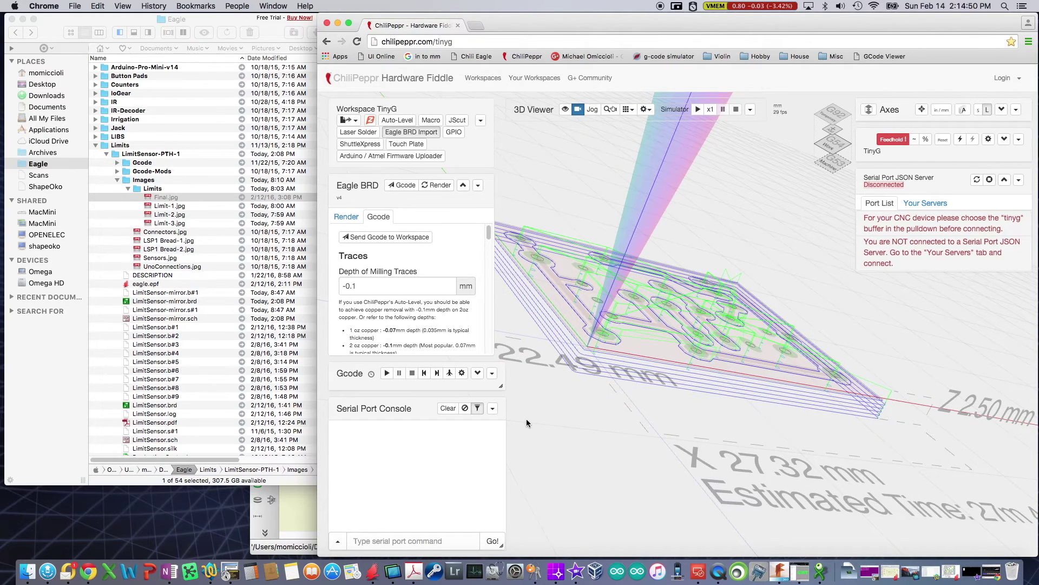